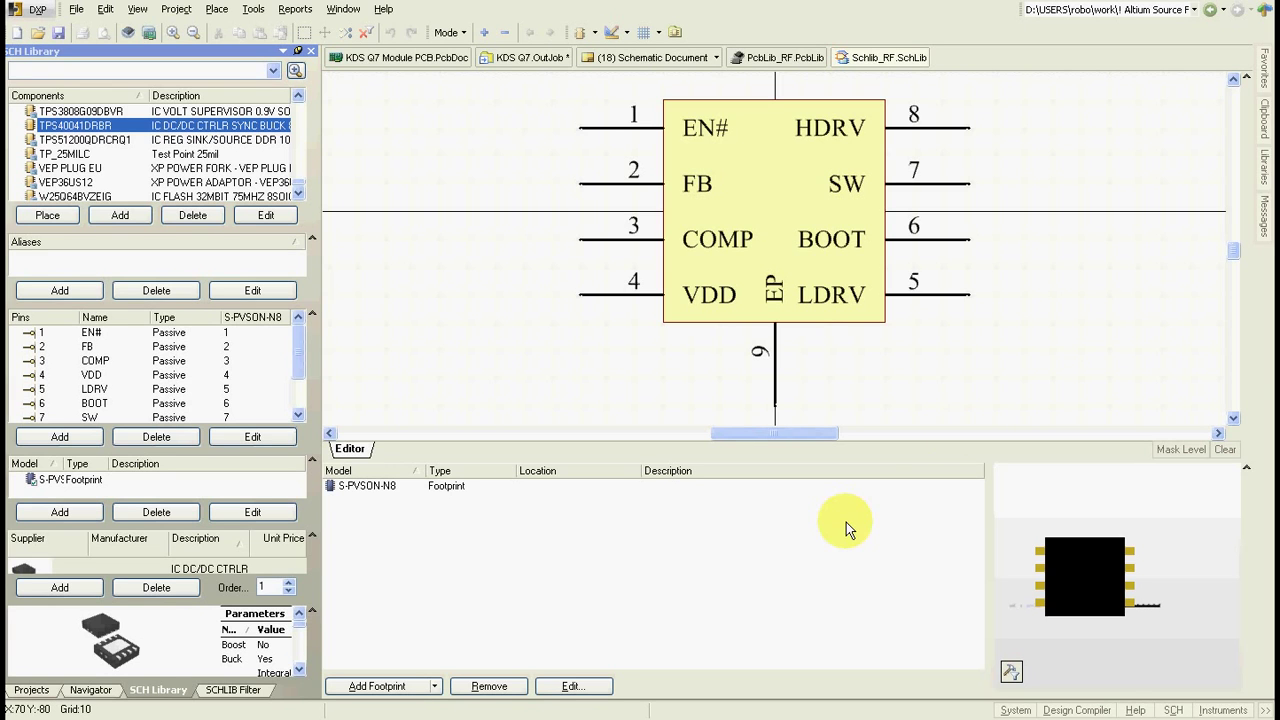
Review row 10's supplier part number, order quantity and subtotal from the supplier search.
left_click(1015, 710)
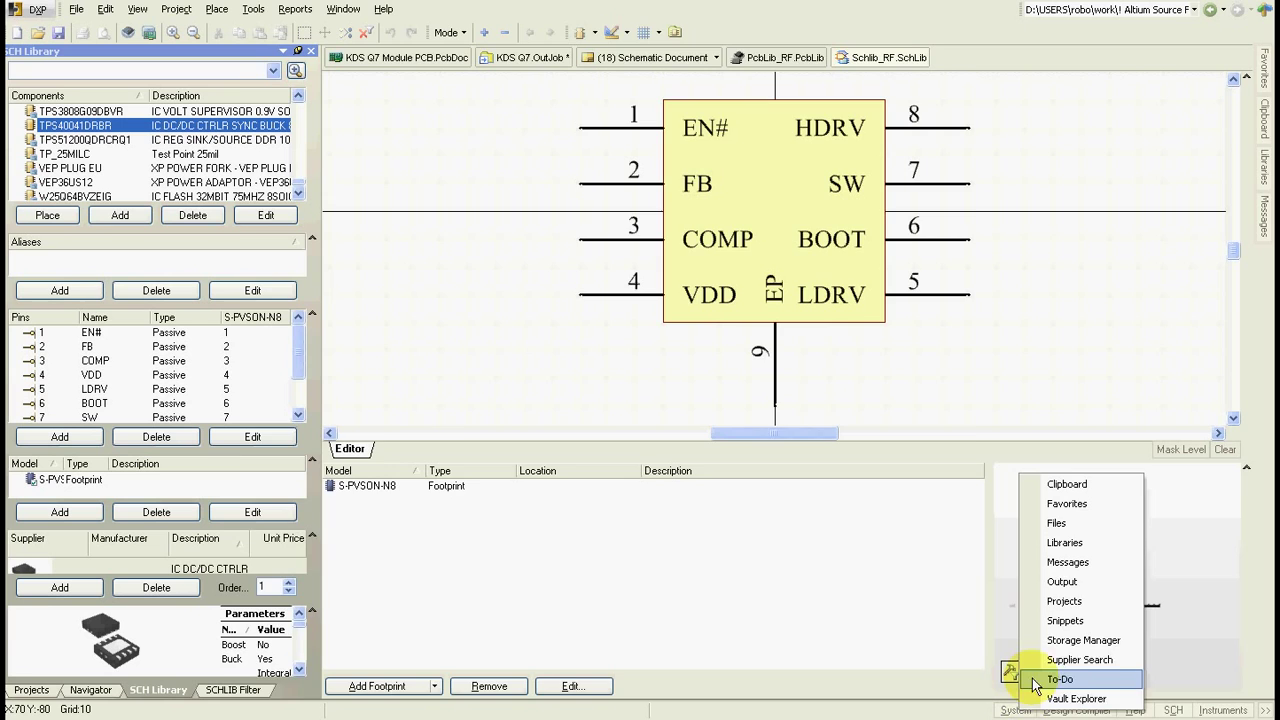
left_click(1079, 659)
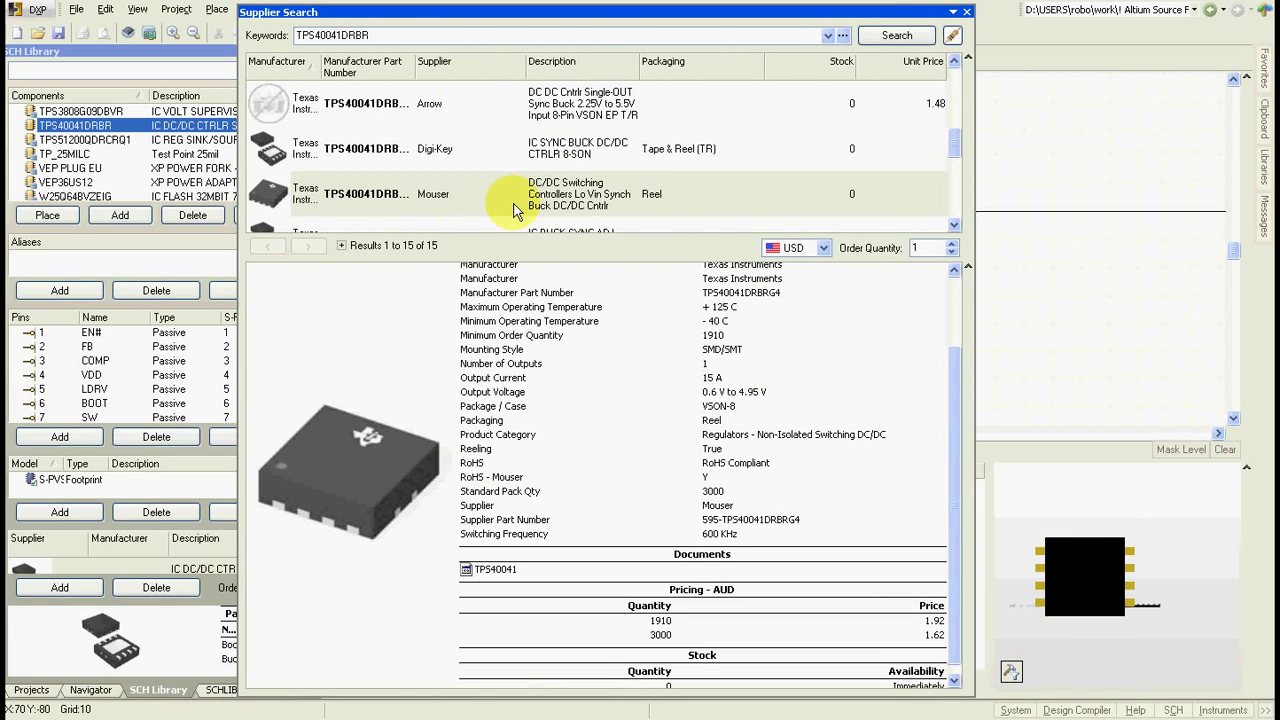
left_click(966, 12)
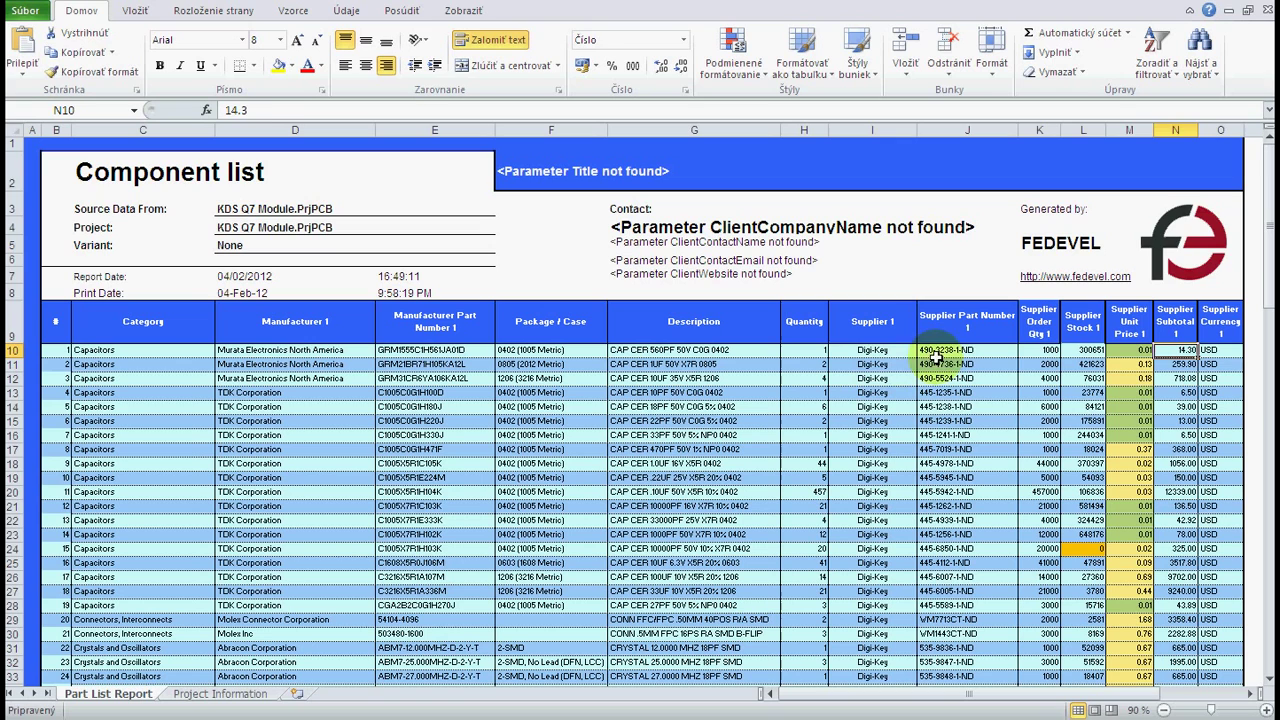
left_click(953, 351)
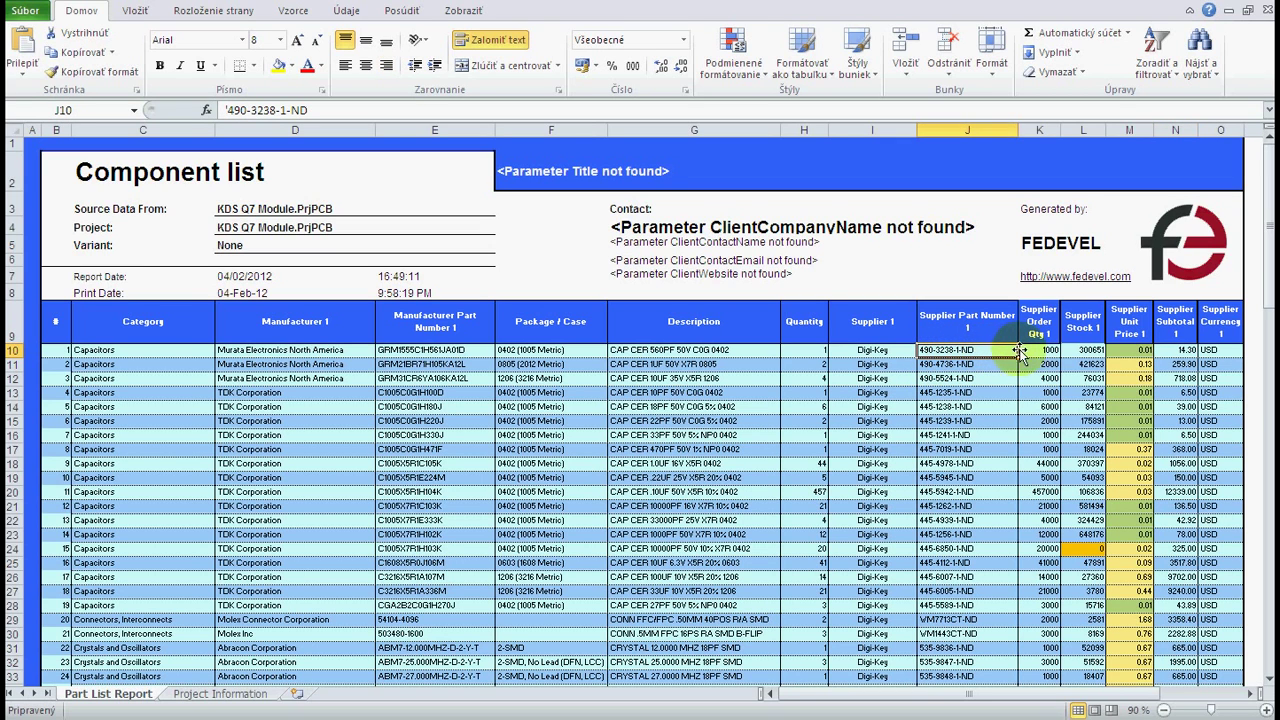
left_click(1029, 350)
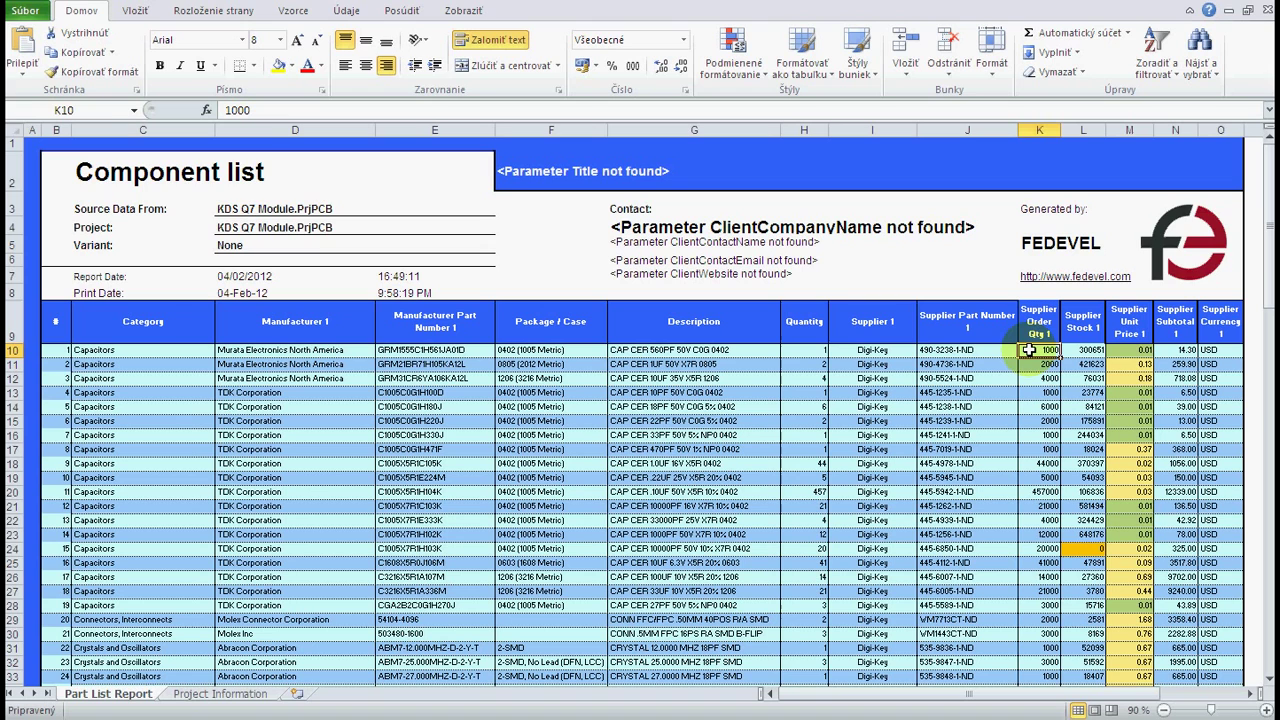
left_click(1170, 350)
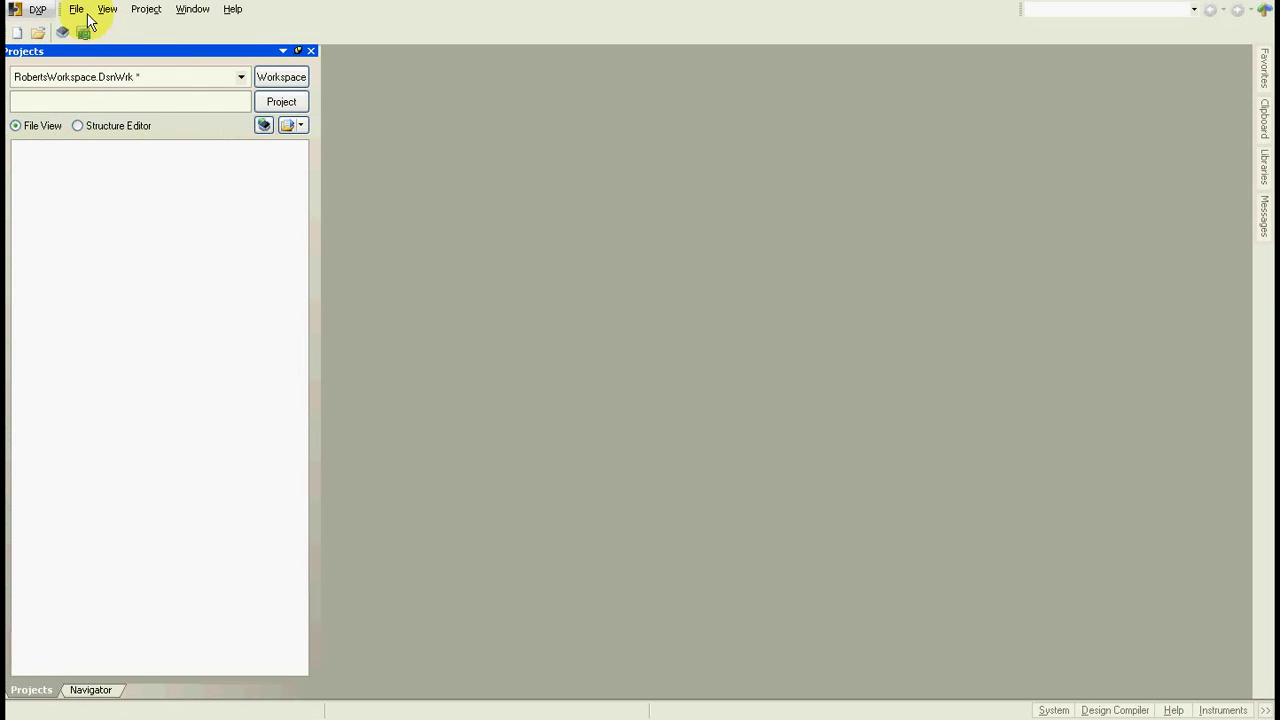
Create a new PCB project containing a new schematic sheet and schematic library.
left_click(76, 10)
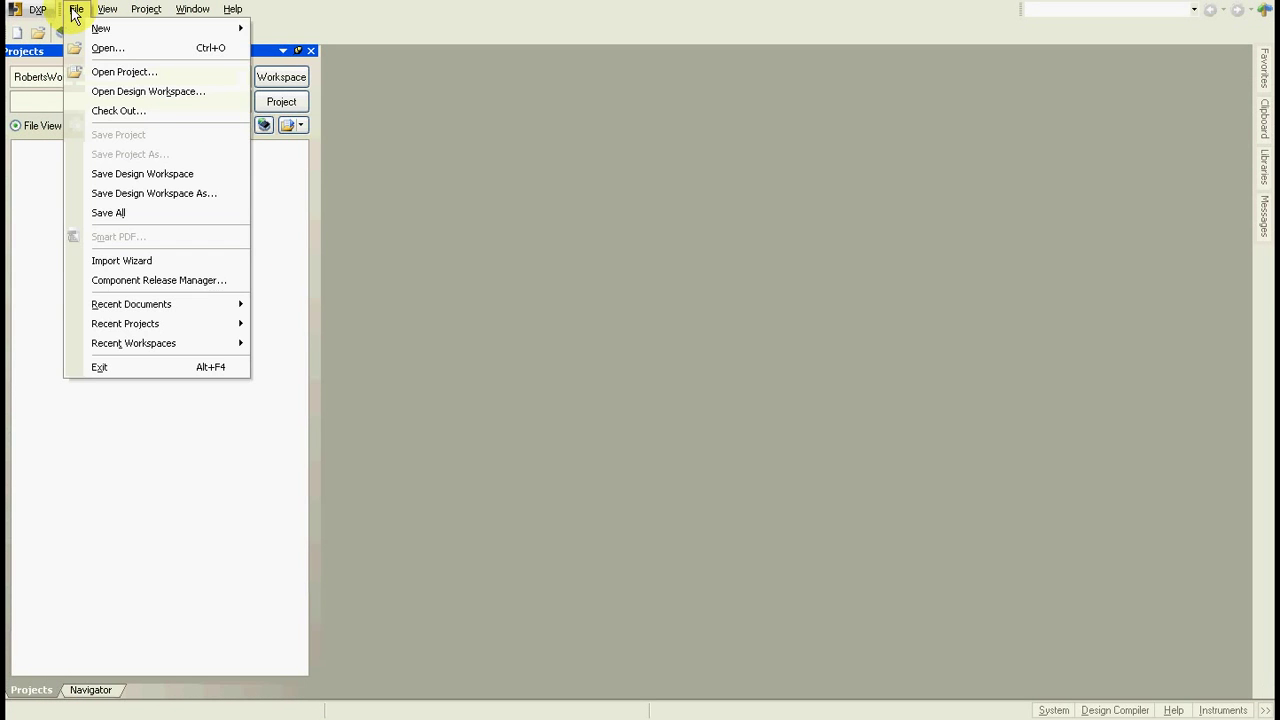
mouse_move(101, 28)
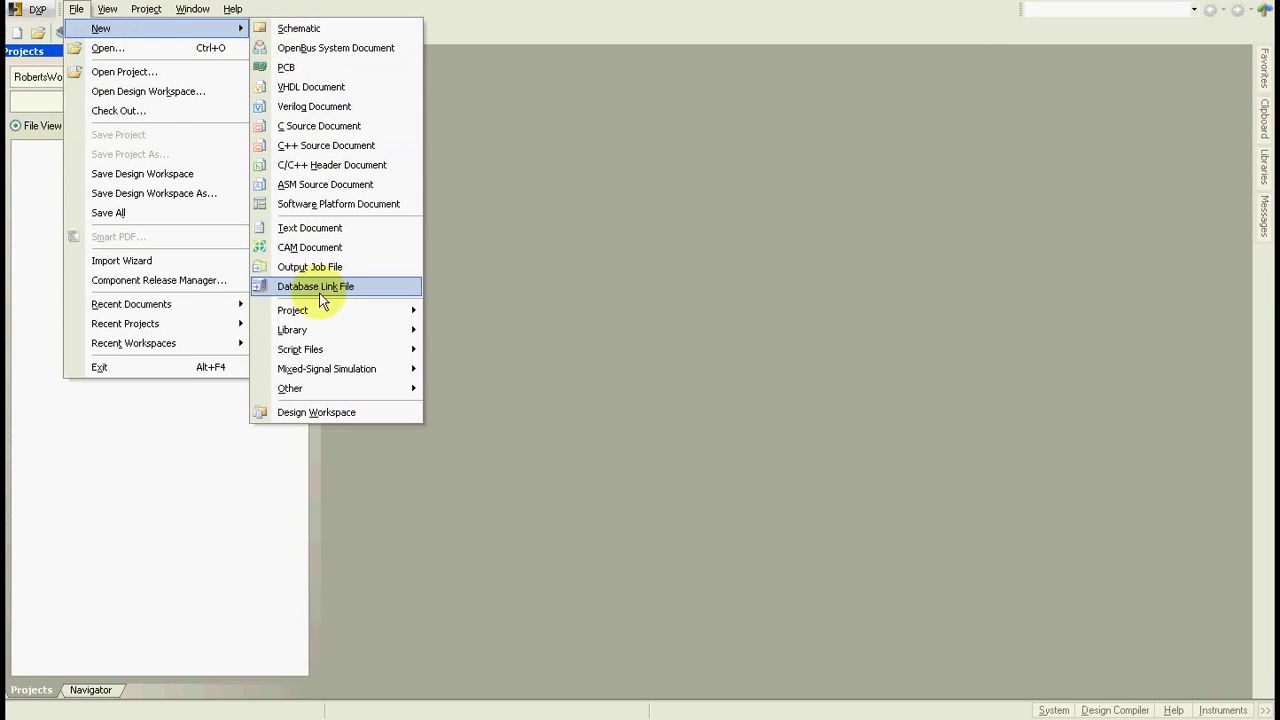
left_click(505, 311)
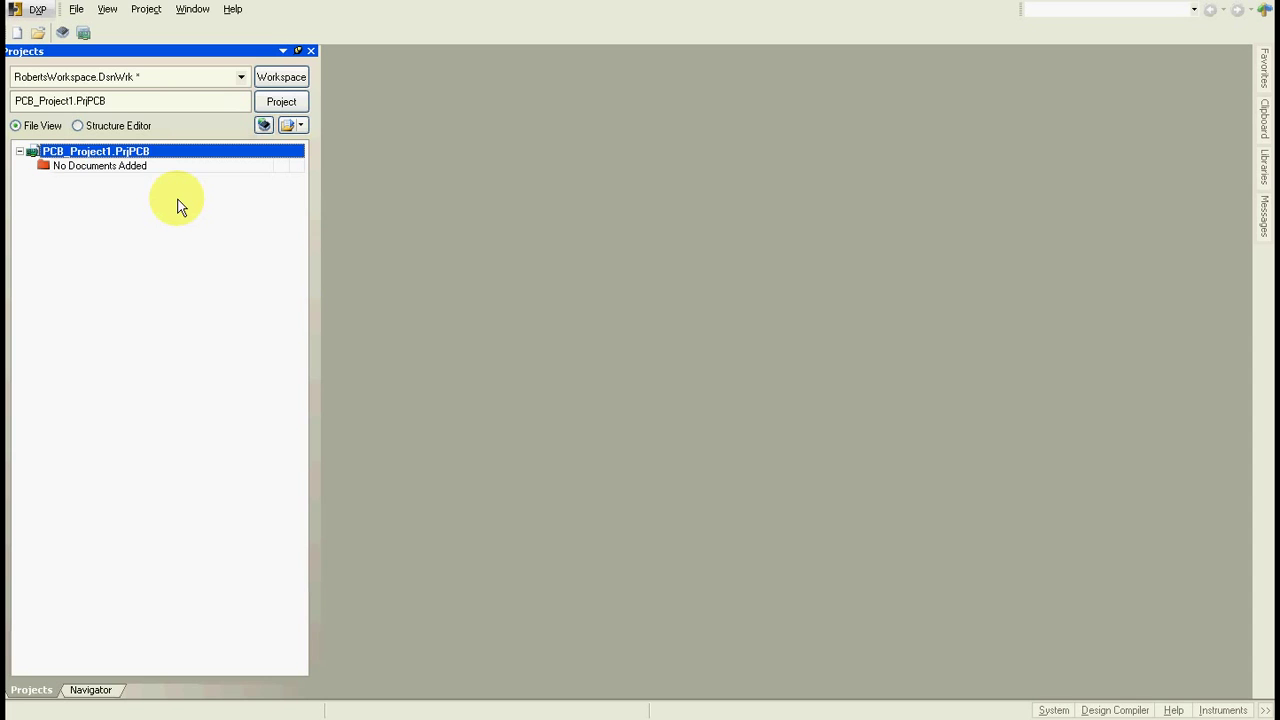
right_click(142, 152)
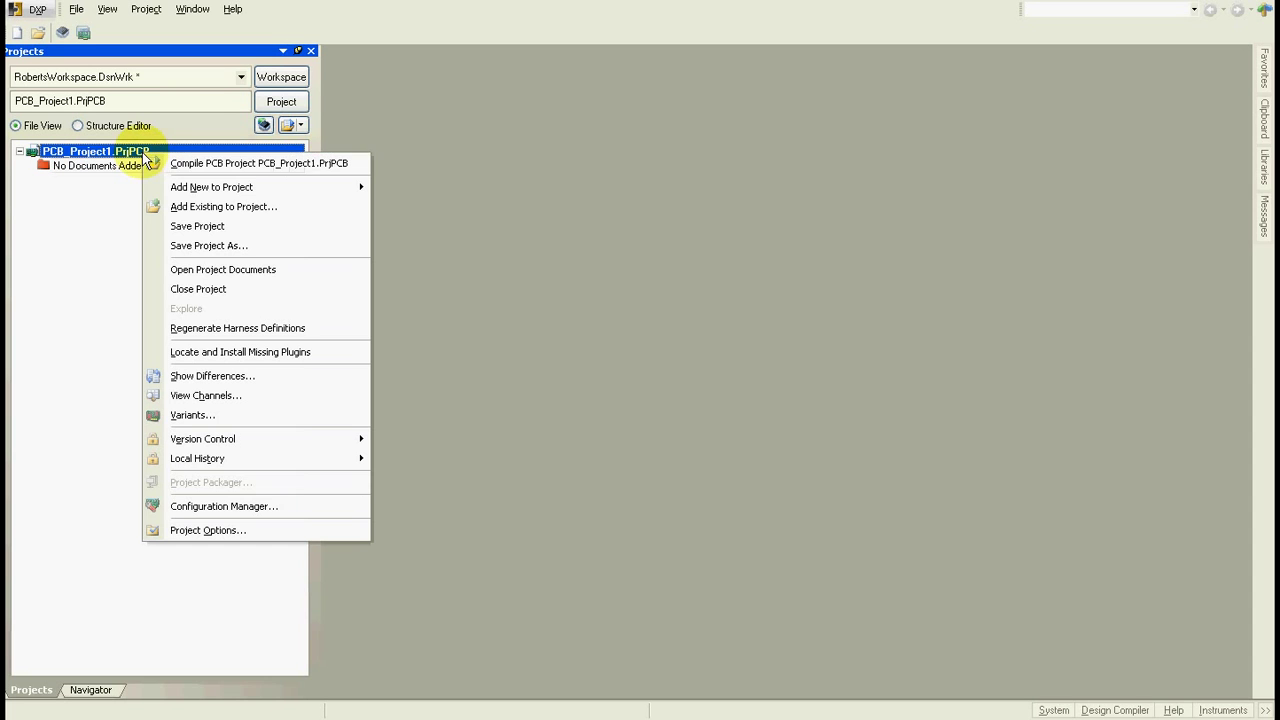
mouse_move(211, 187)
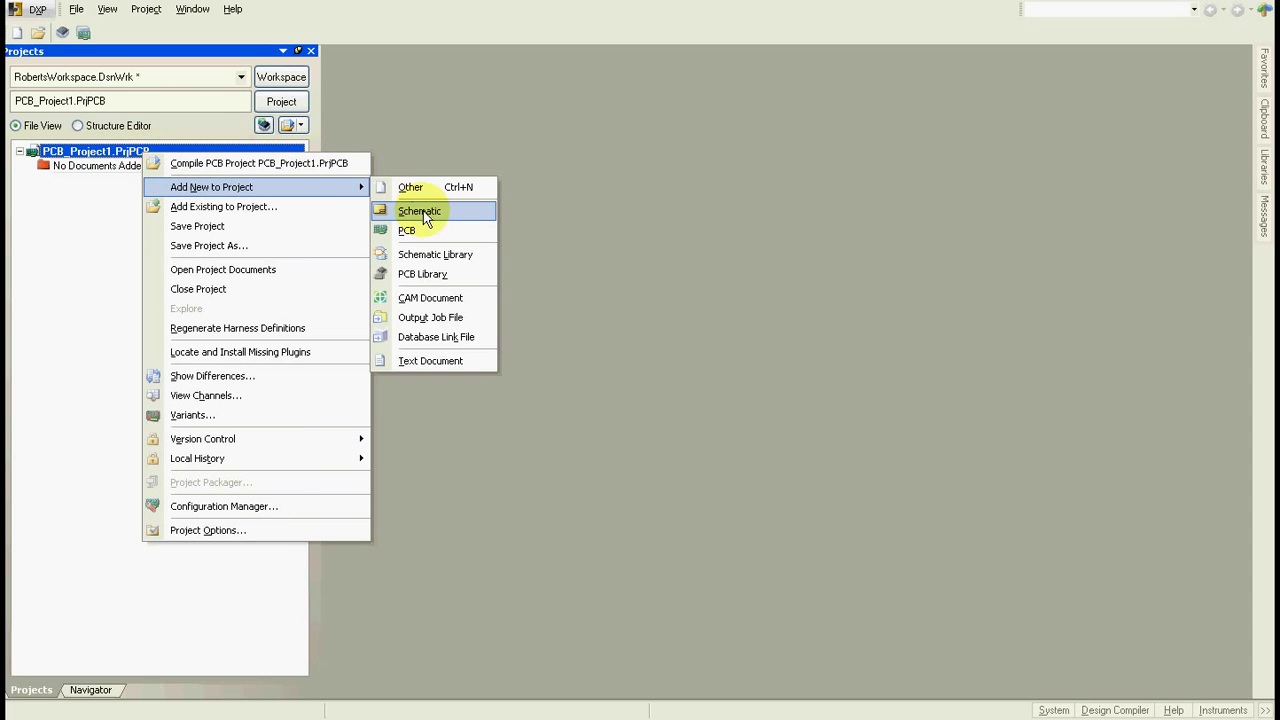
left_click(425, 208)
right_click(164, 153)
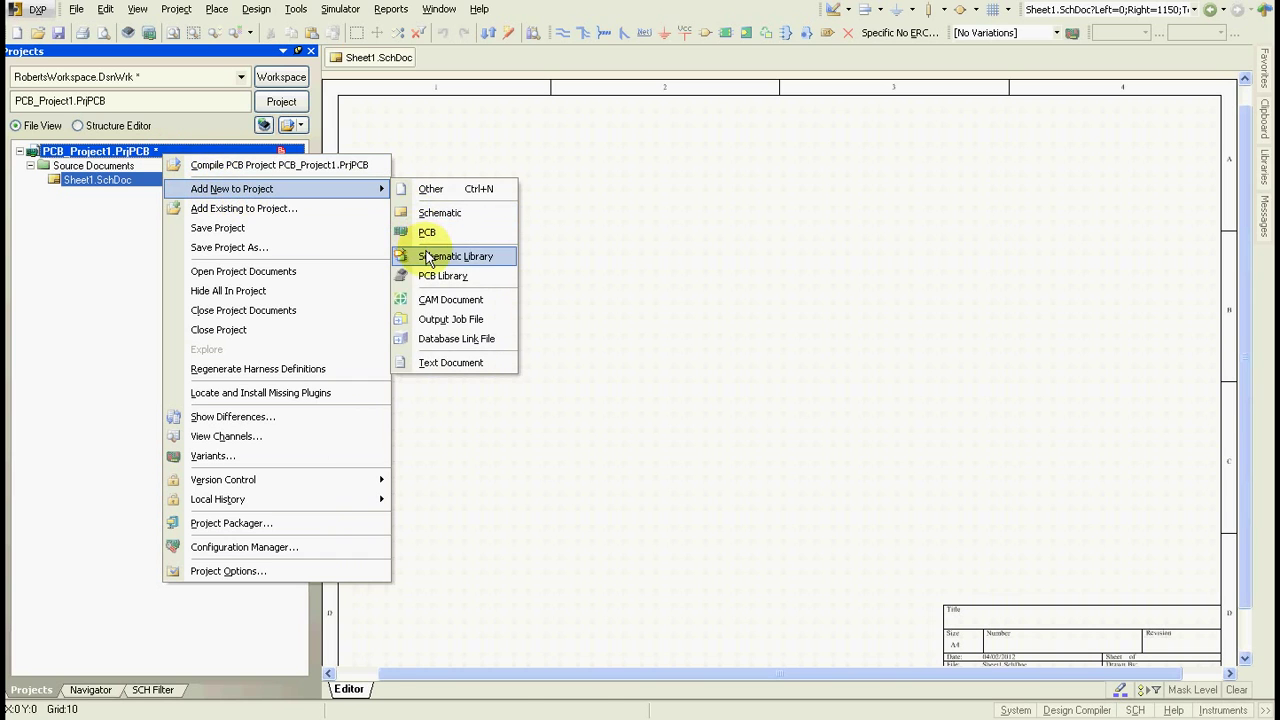
left_click(432, 256)
Save the library, schematic and project as Live_BOM_Example in the Live BOM Example folder.
right_click(150, 152)
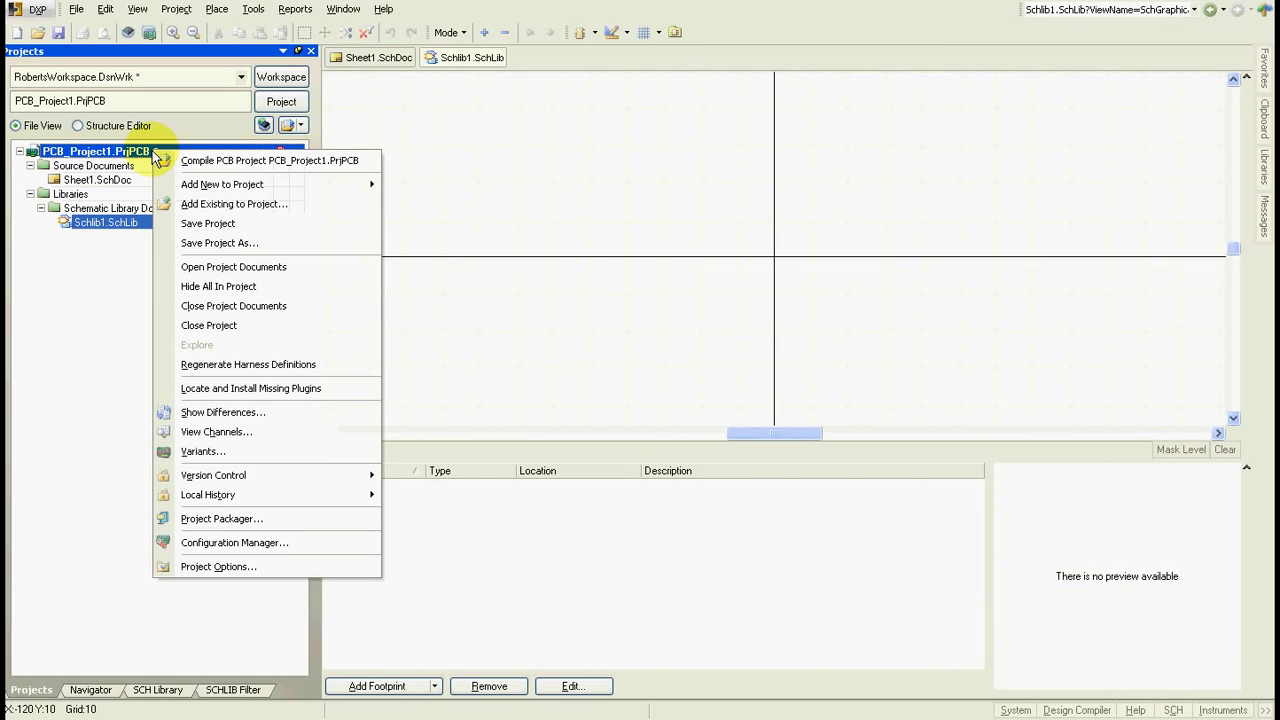
left_click(205, 244)
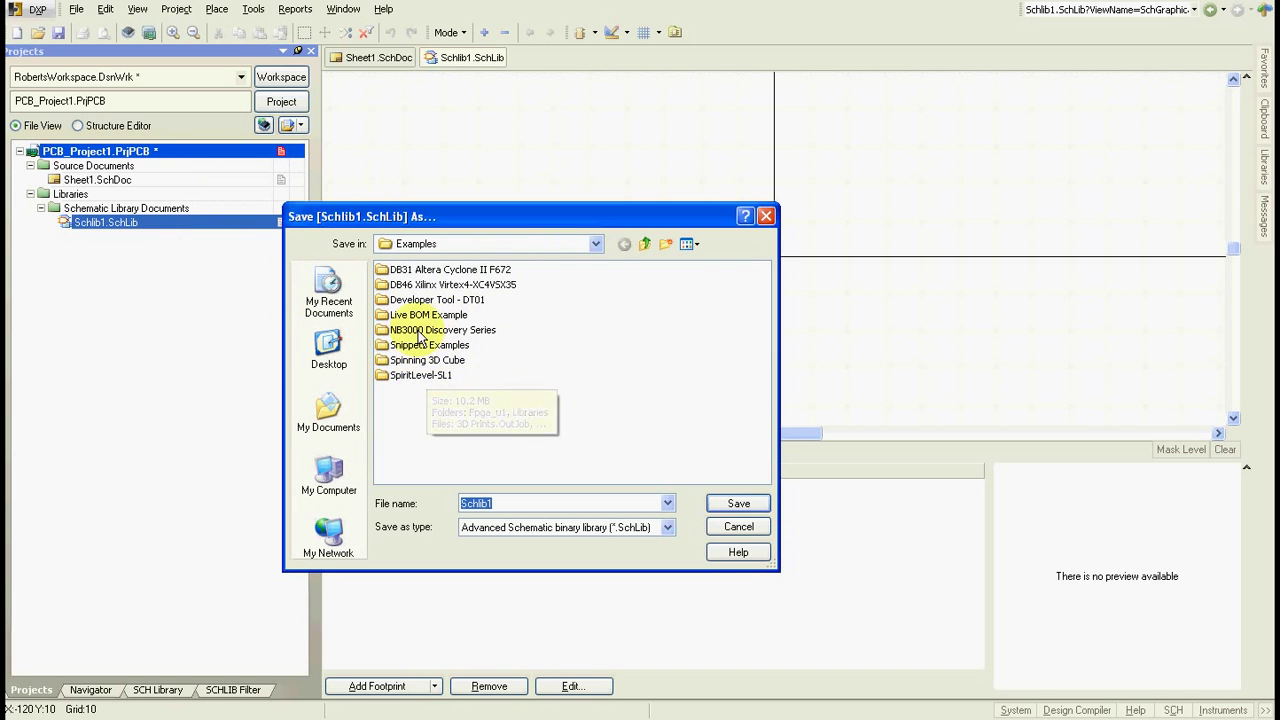
double_click(428, 314)
left_click_drag(506, 502, 443, 503)
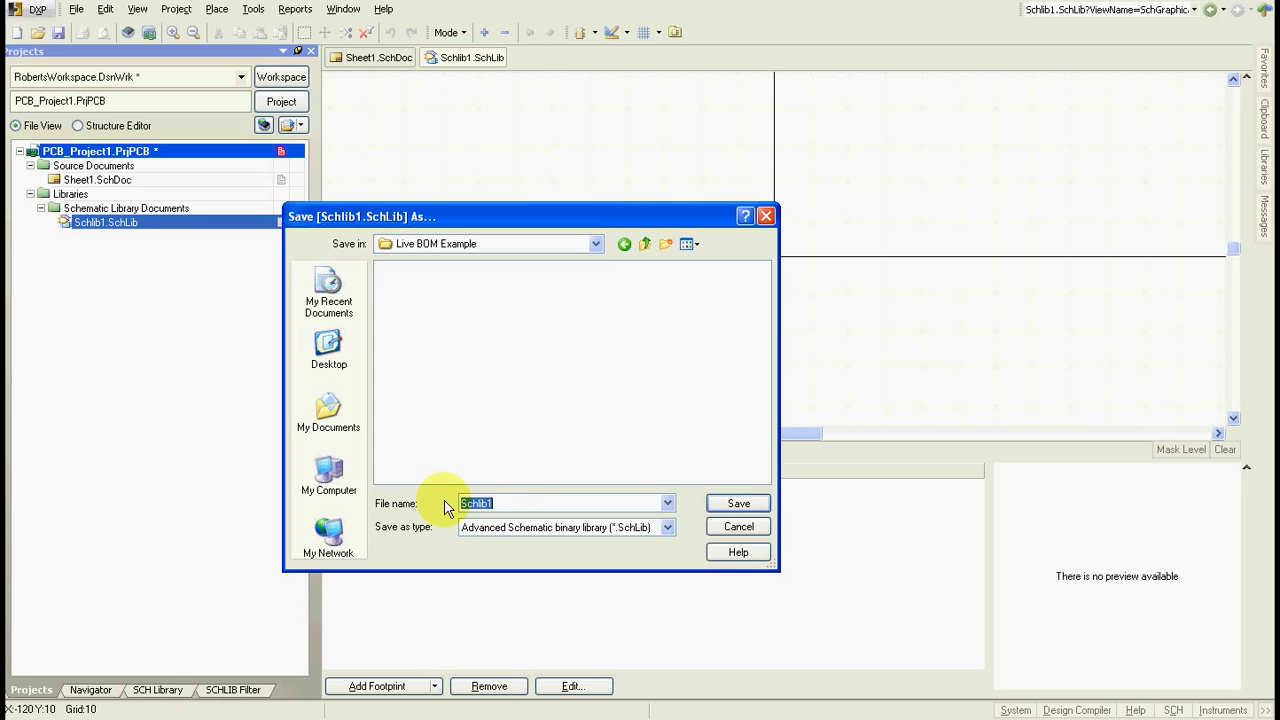
type("Live_BOM_Example")
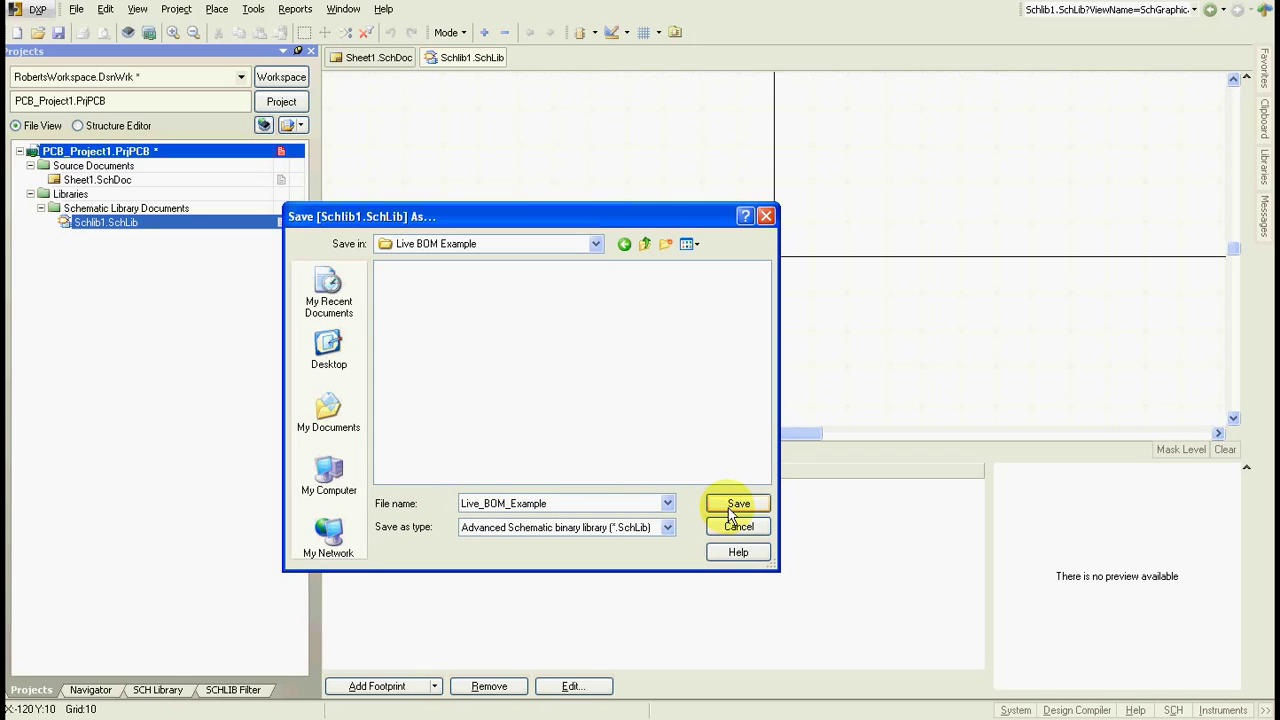
left_click(737, 506)
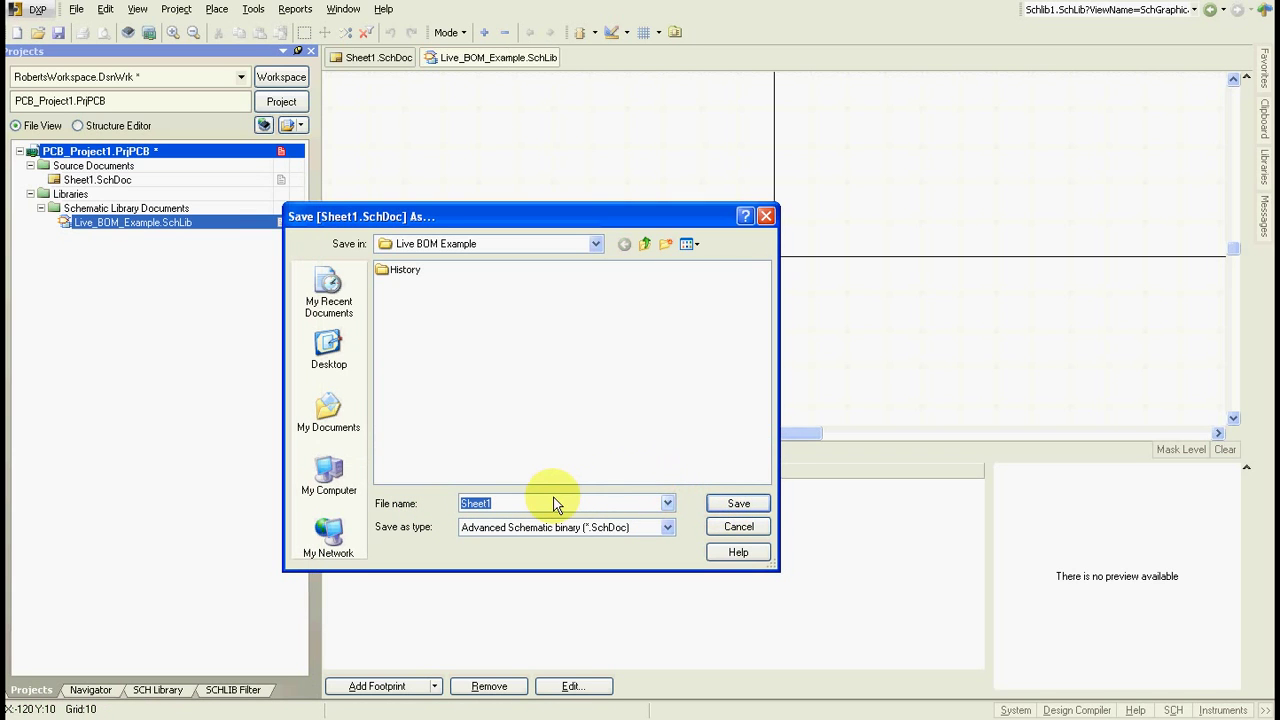
type("Live_BOM_Example")
left_click(737, 505)
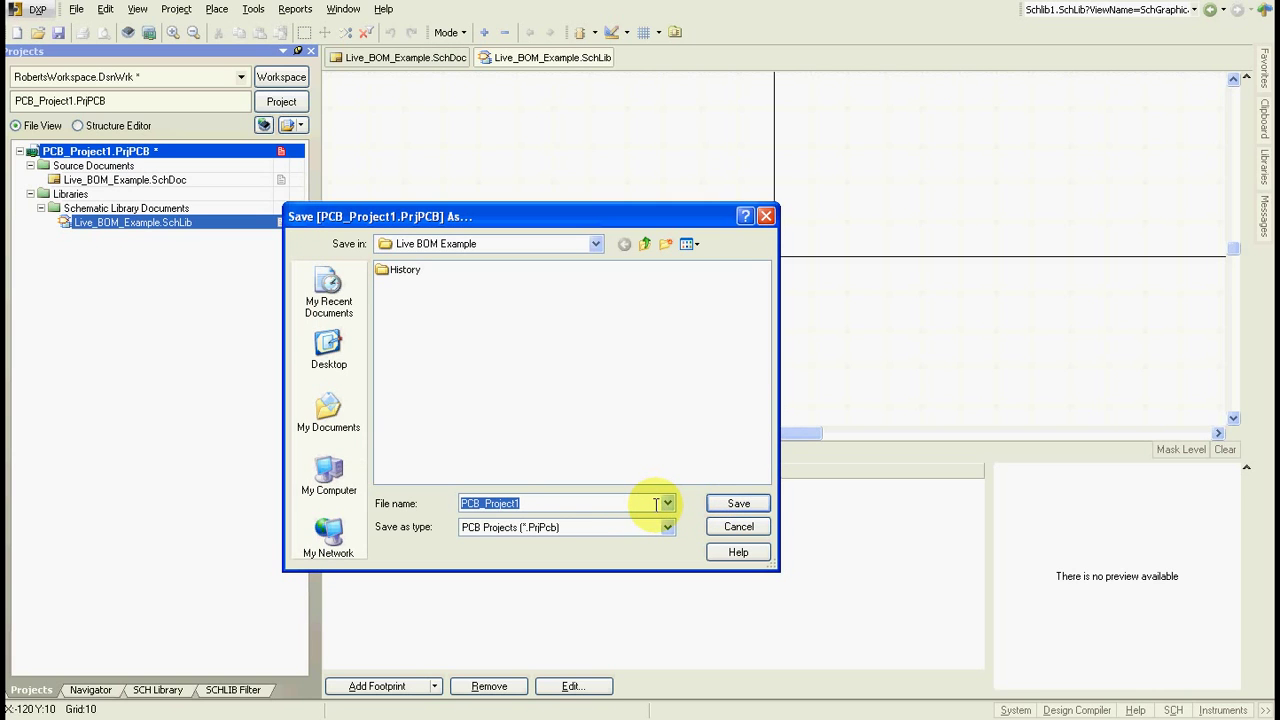
type("Live_BOM_Example")
left_click(738, 503)
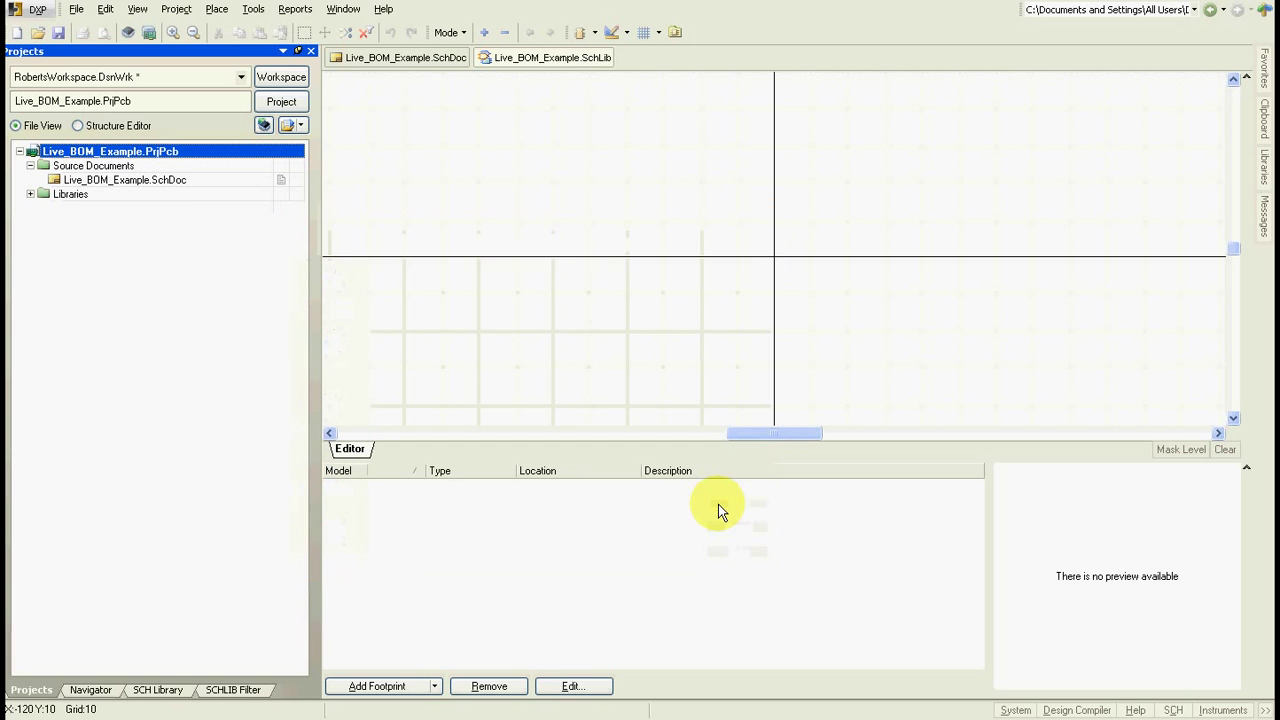
Import the Digi-Key 87224-2 two-pin header from Supplier Search into the schematic library.
left_click(30, 194)
left_click(130, 222)
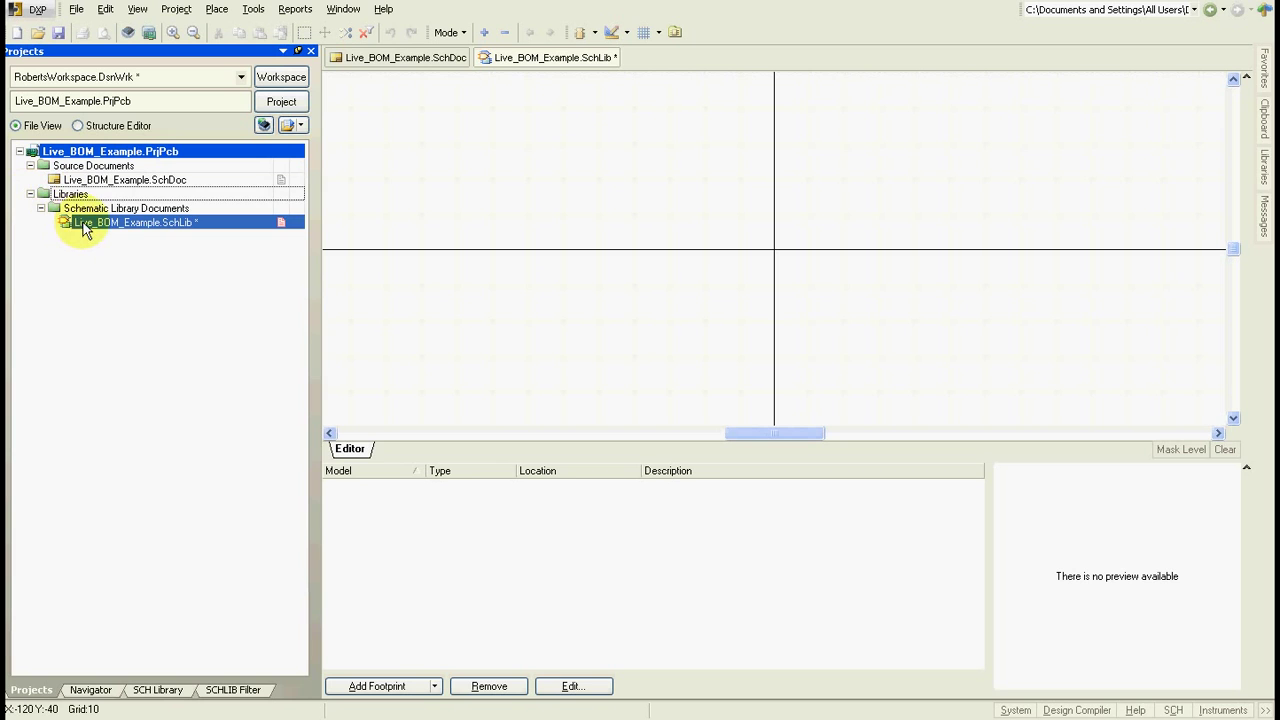
left_click(142, 690)
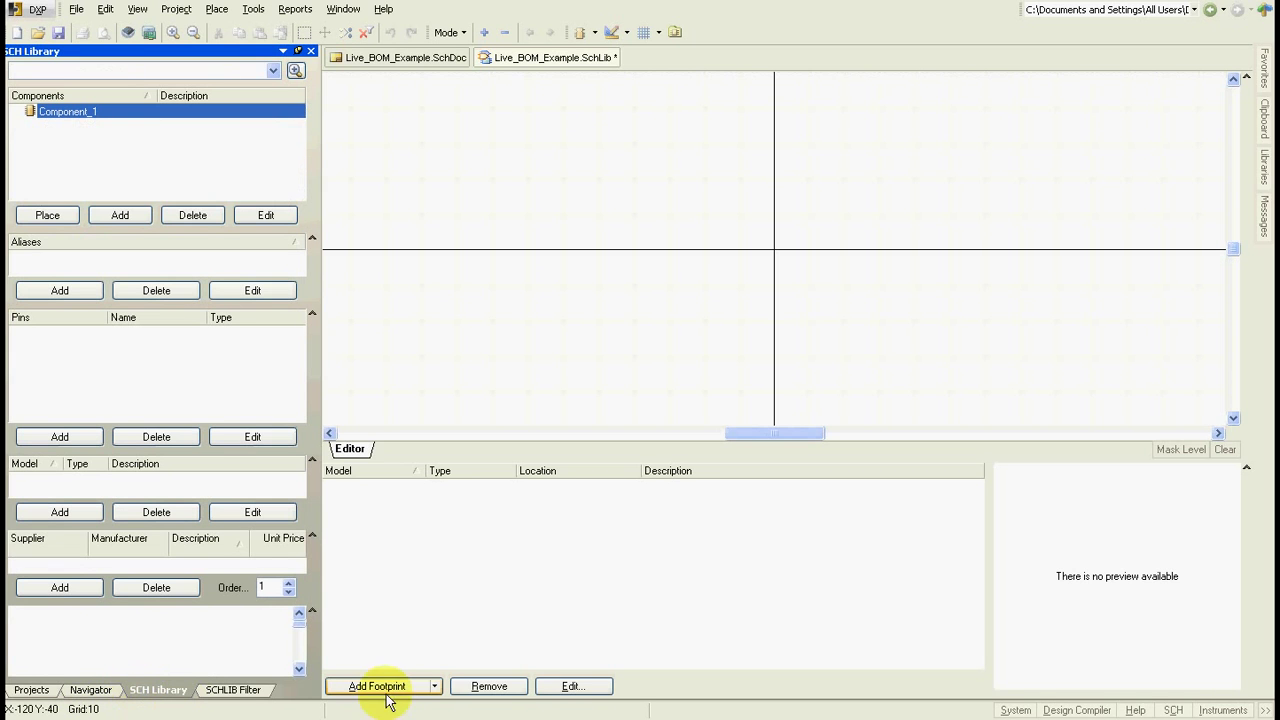
left_click(1015, 710)
left_click(1054, 661)
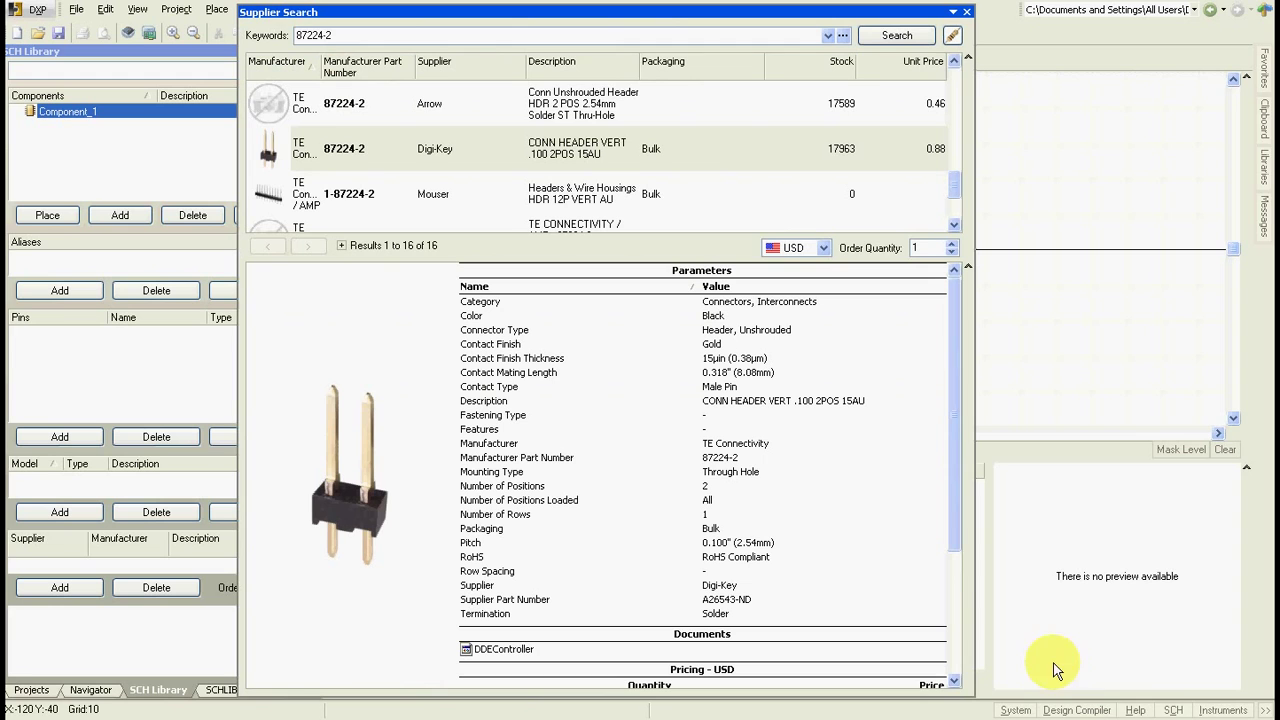
left_click(450, 148)
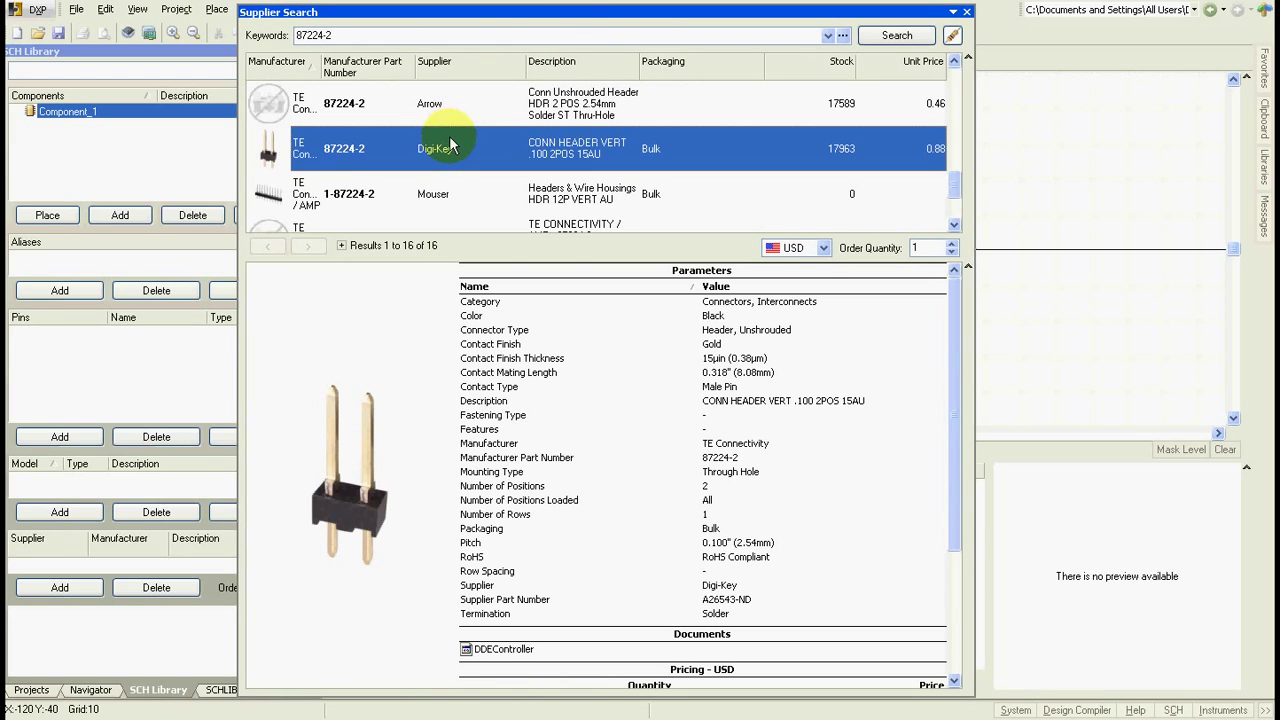
right_click(378, 157)
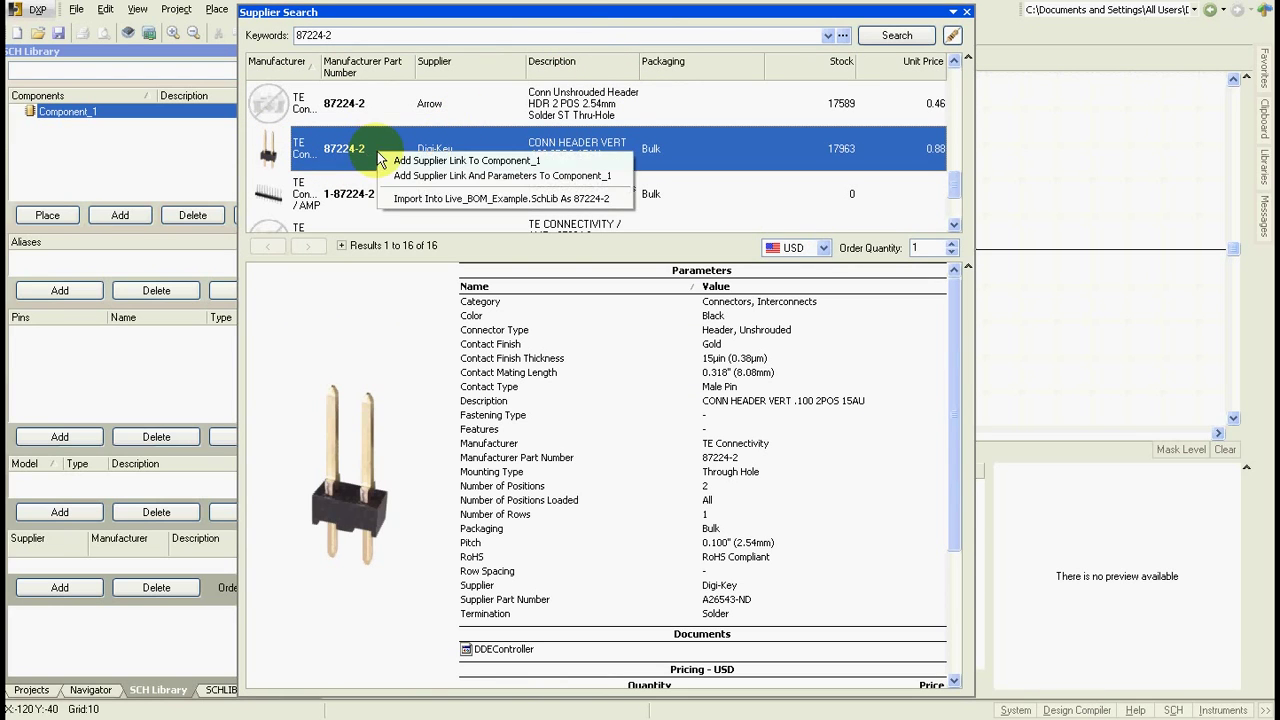
left_click(406, 199)
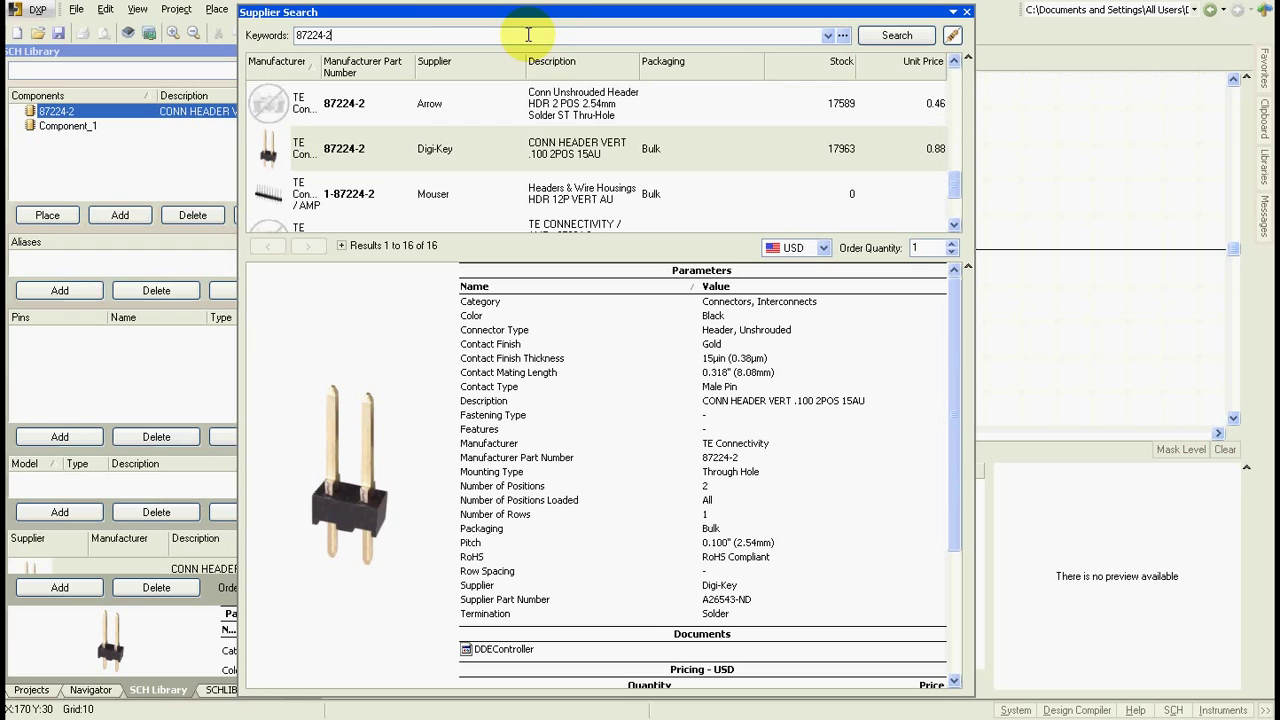
Search the suppliers for the RMCF0402FT1K00 resistor and review the results.
left_click_drag(335, 35, 258, 32)
type("RMCF0402FT1K00")
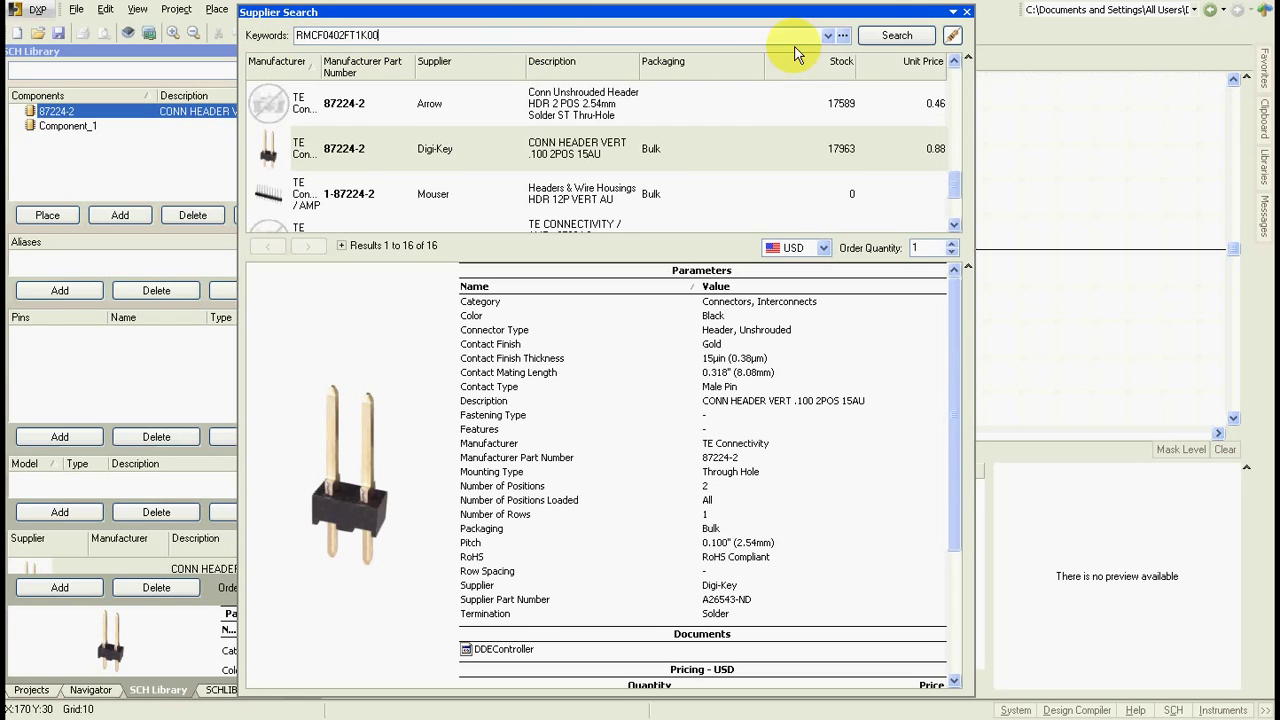
left_click(888, 38)
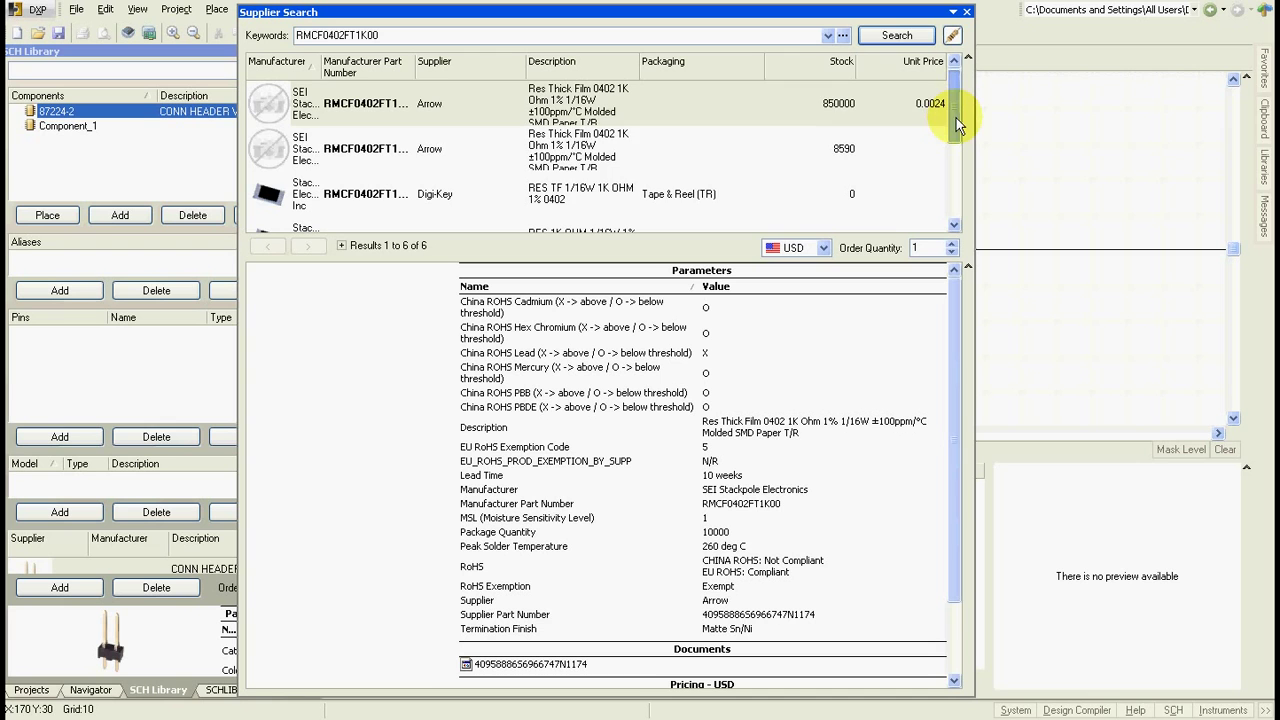
scroll(956, 100, "down", 1)
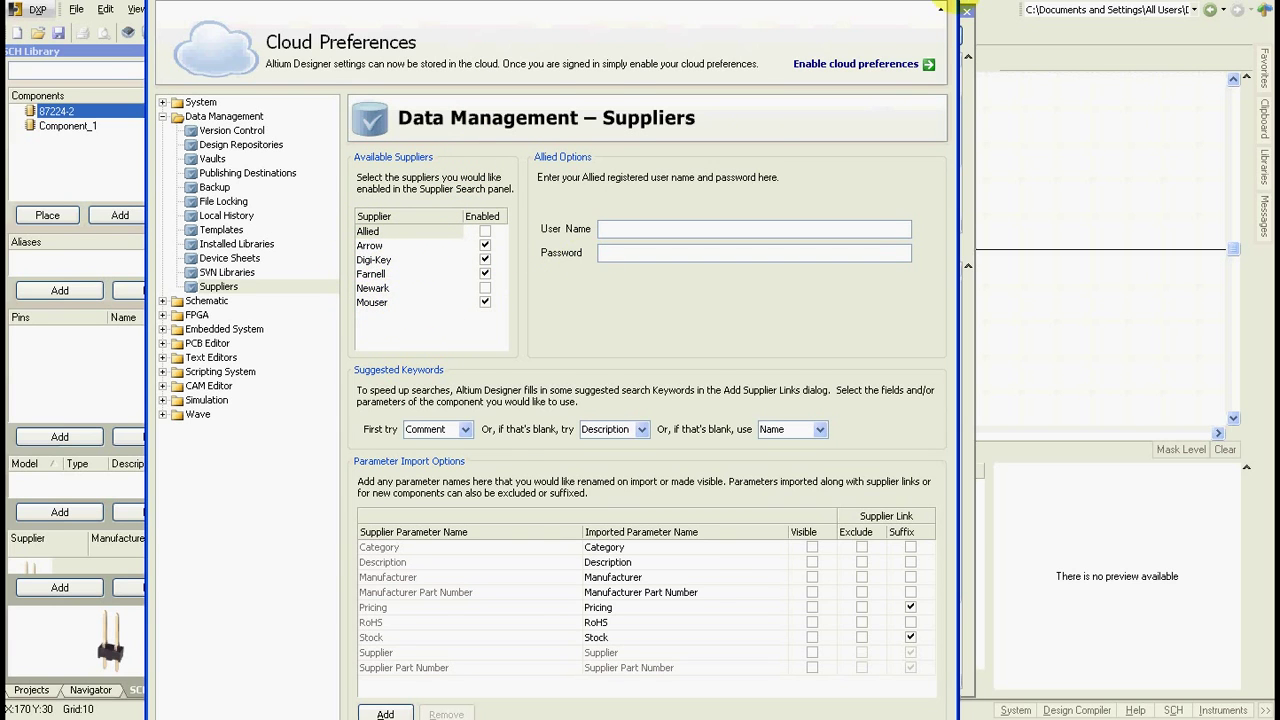
left_click(963, 10)
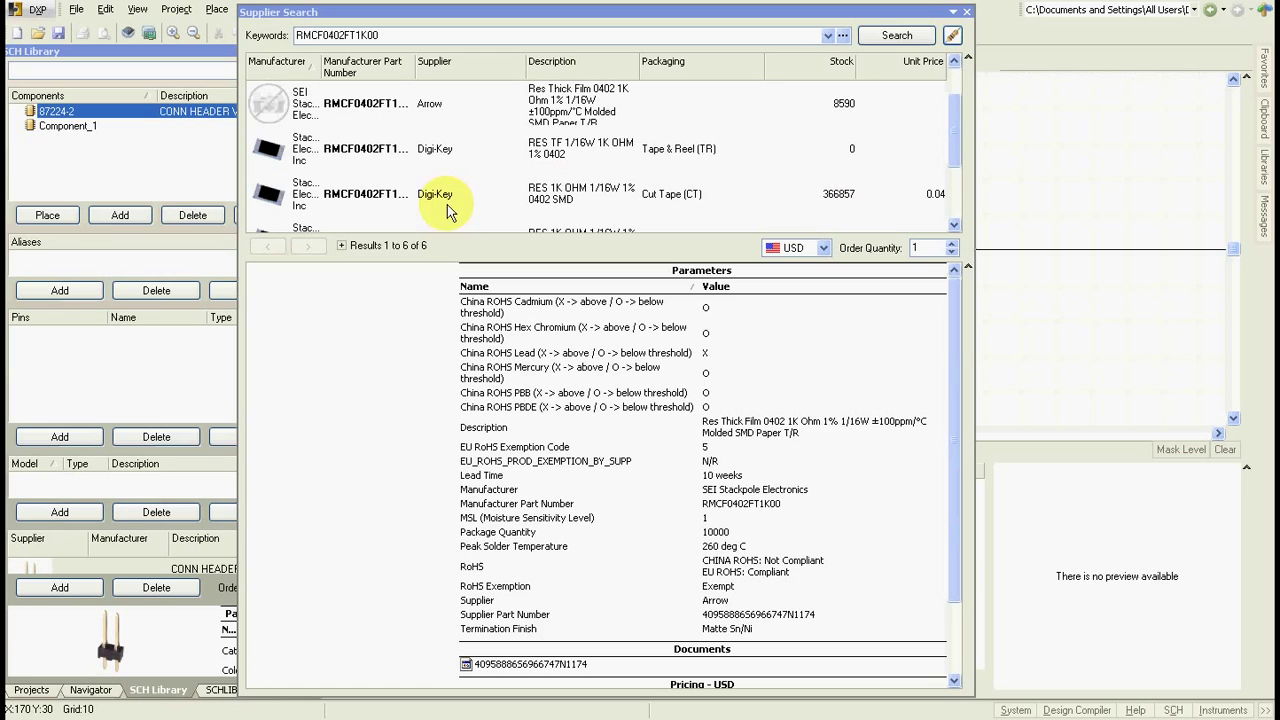
Import the Digi-Key cut-tape 1K resistor into the library and close Supplier Search.
left_click(390, 193)
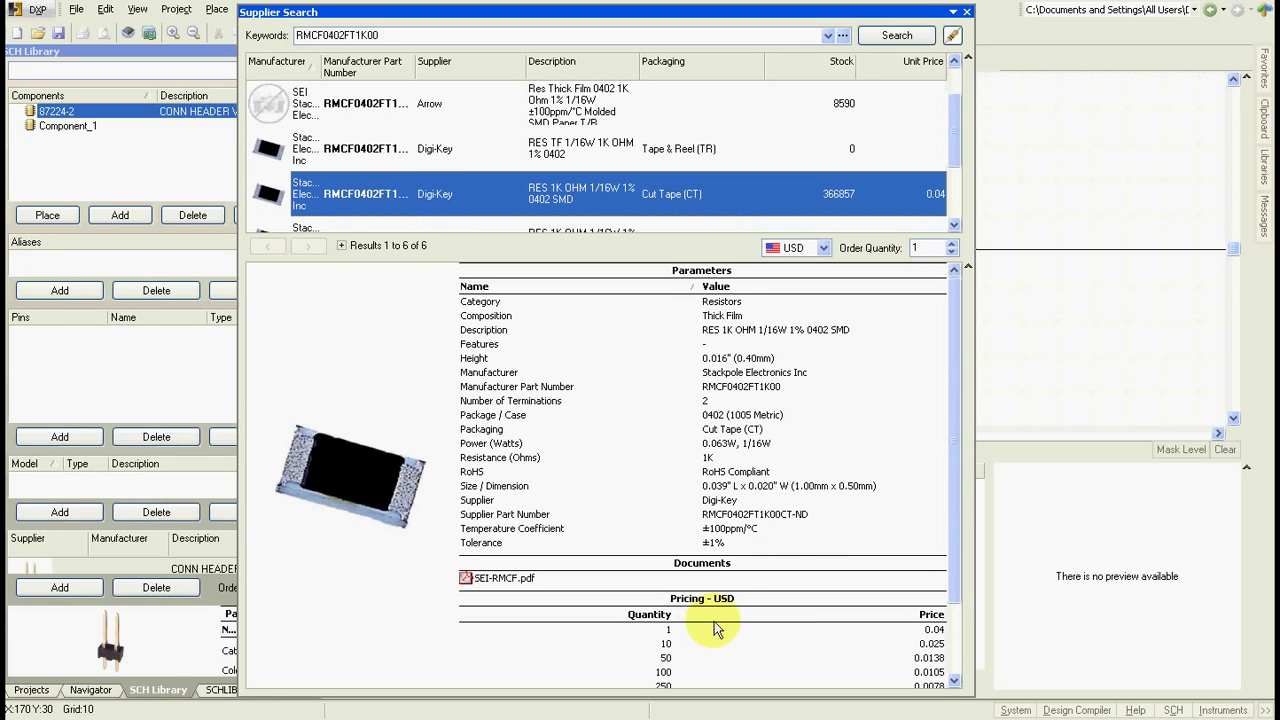
right_click(408, 197)
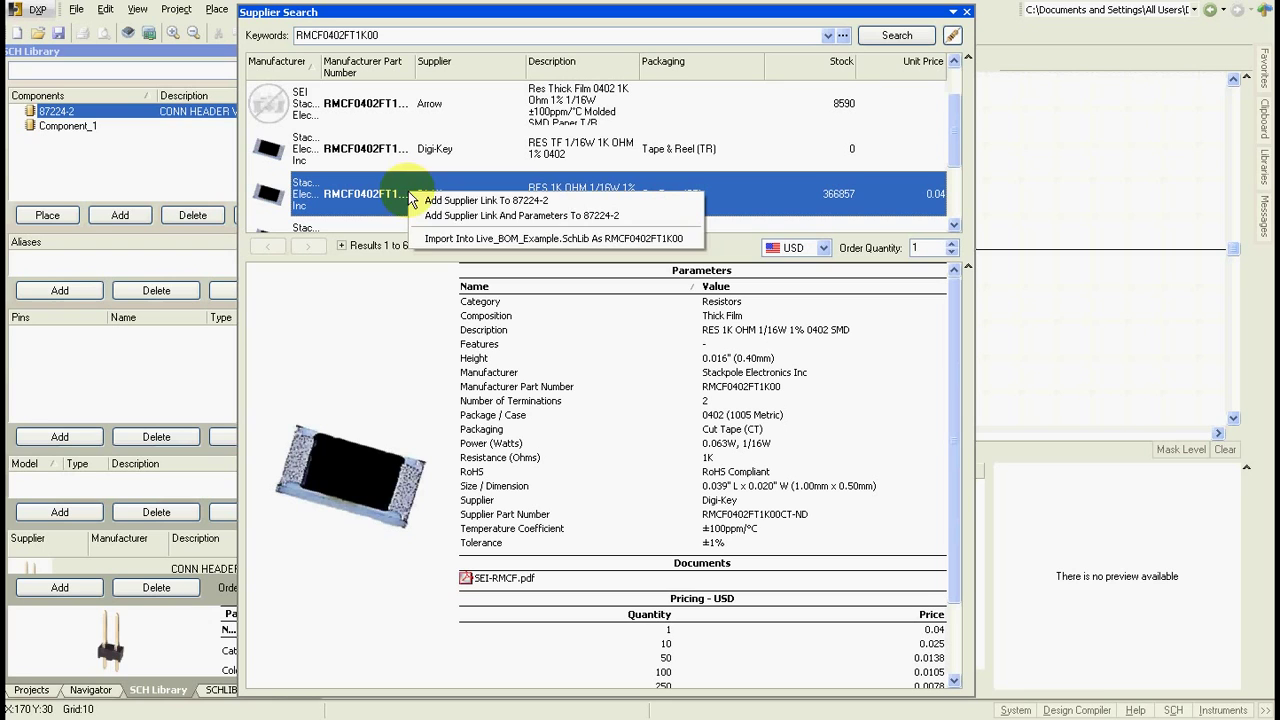
left_click(440, 230)
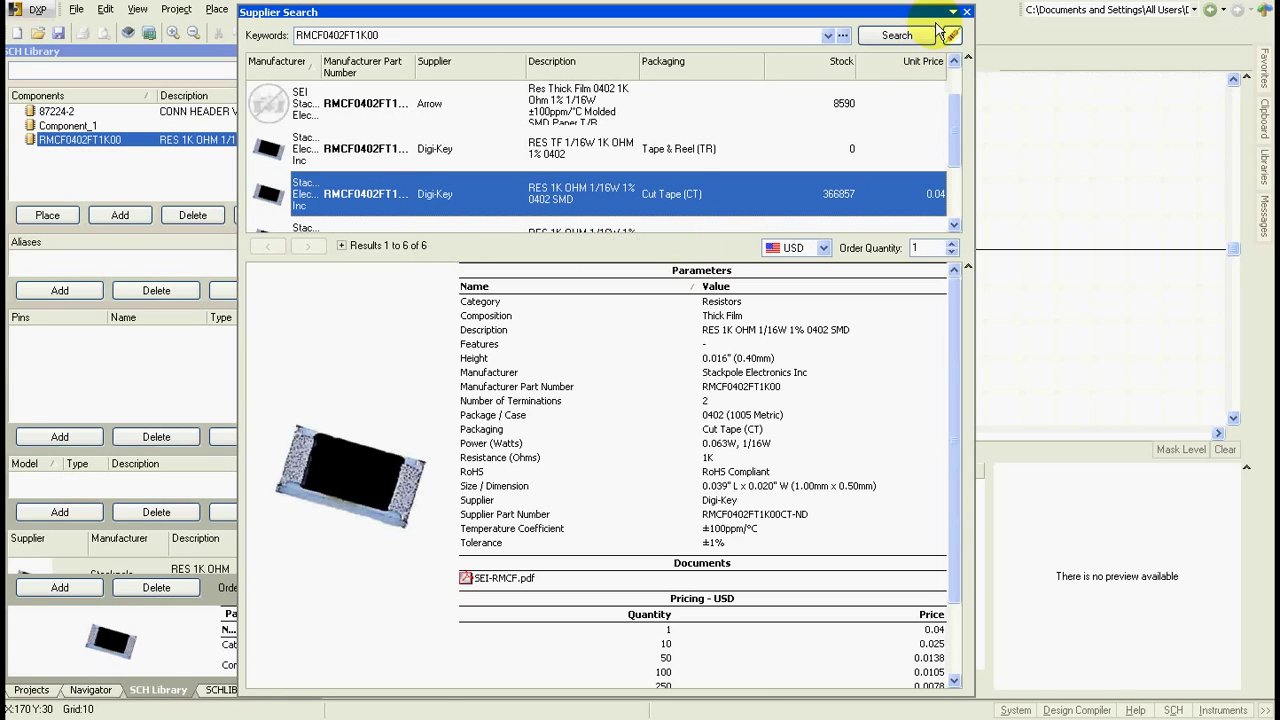
left_click(966, 12)
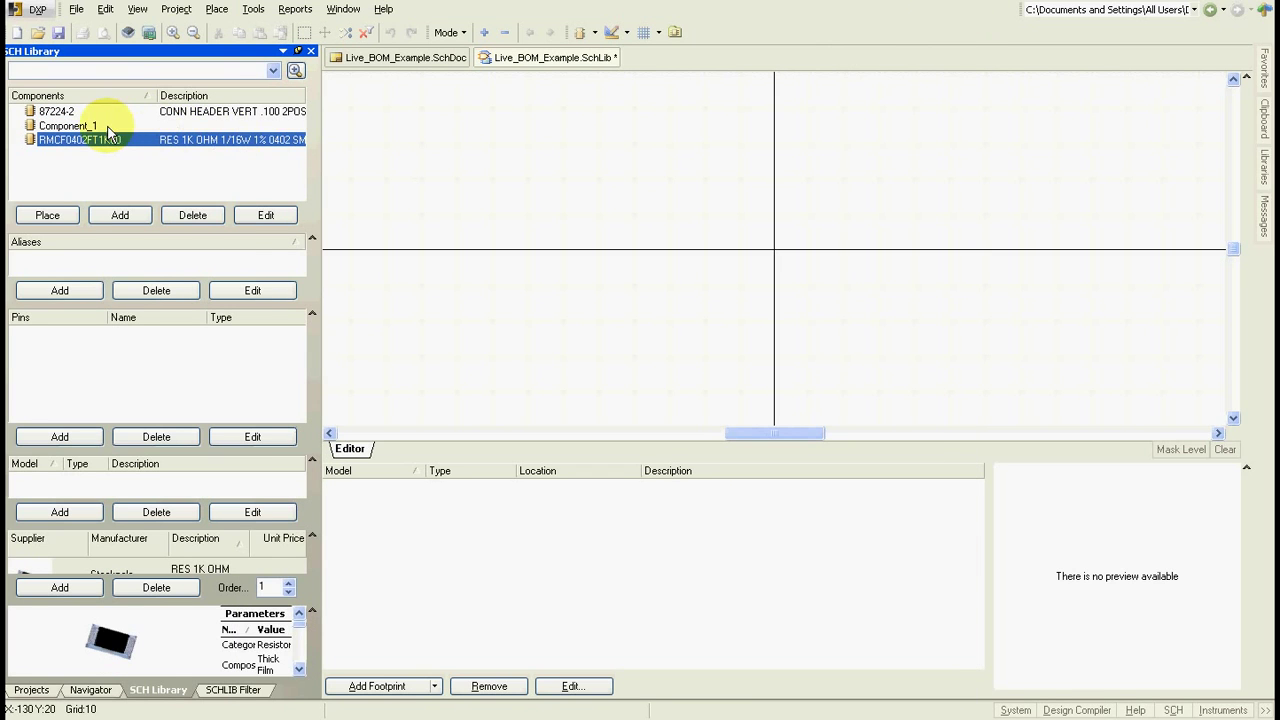
Delete Component_1 from the library and select the RMCF0402FT1K00 resistor.
right_click(106, 127)
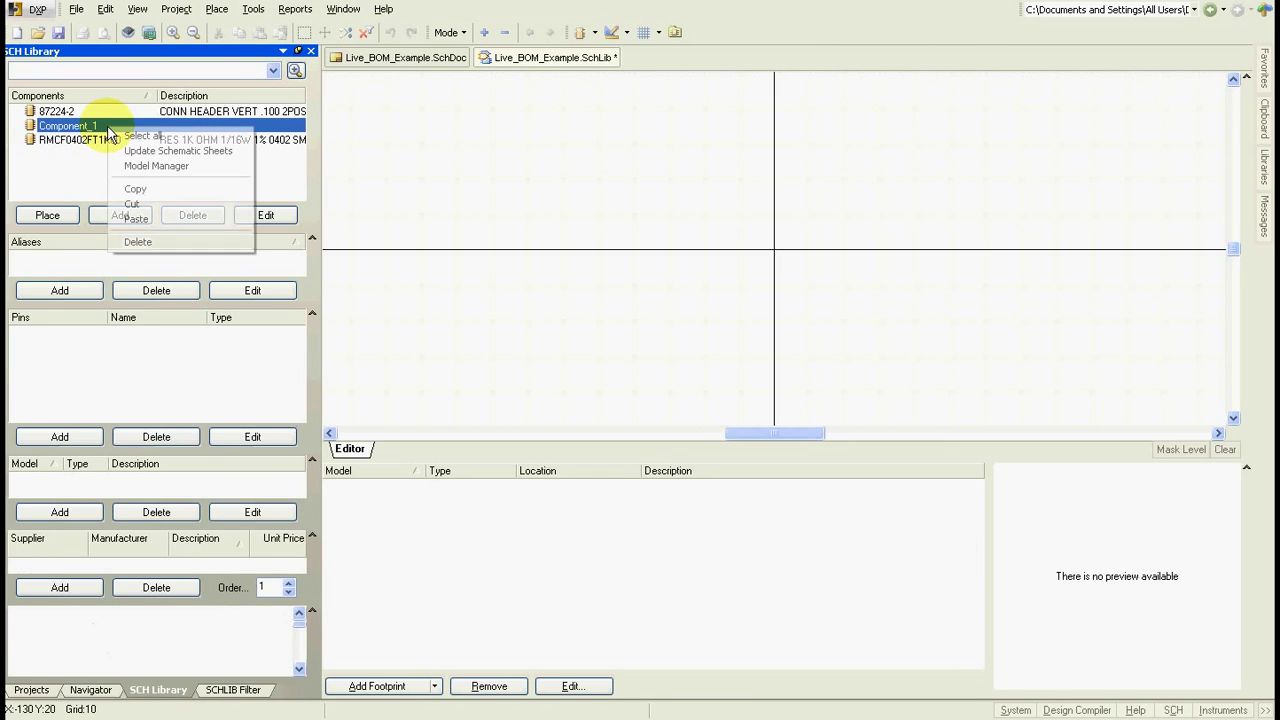
left_click(137, 241)
left_click(595, 405)
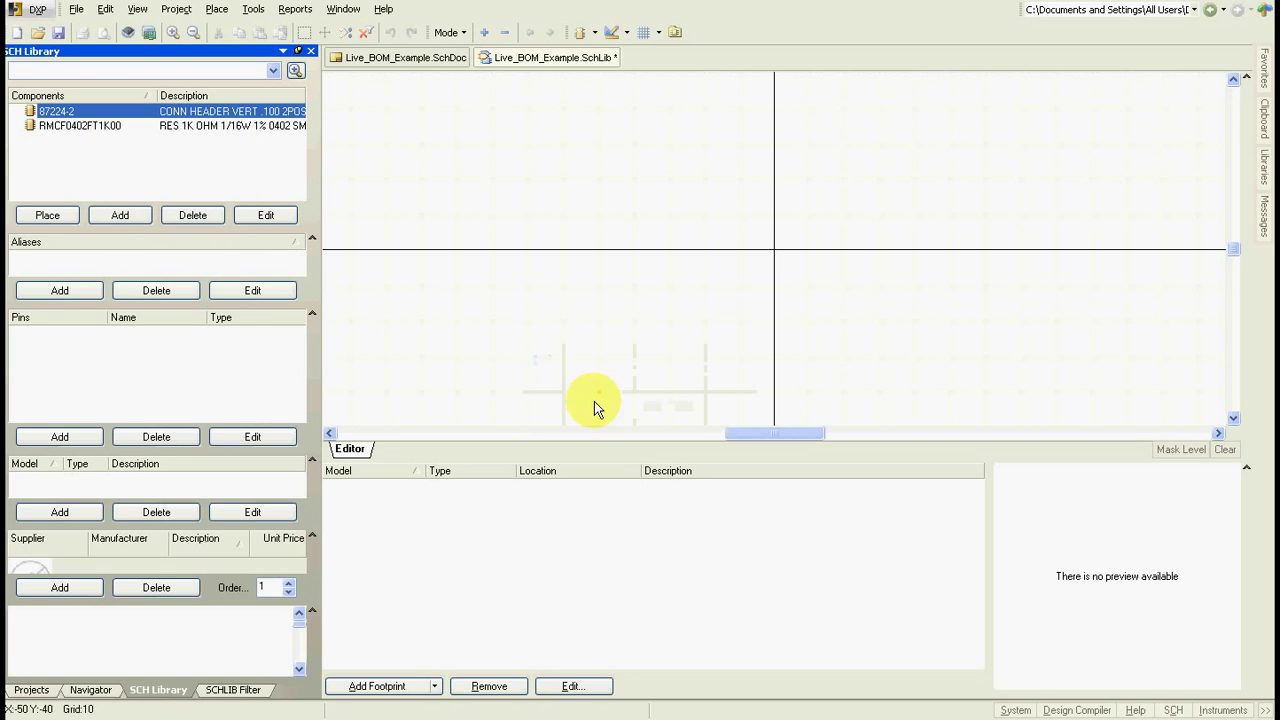
left_click(125, 126)
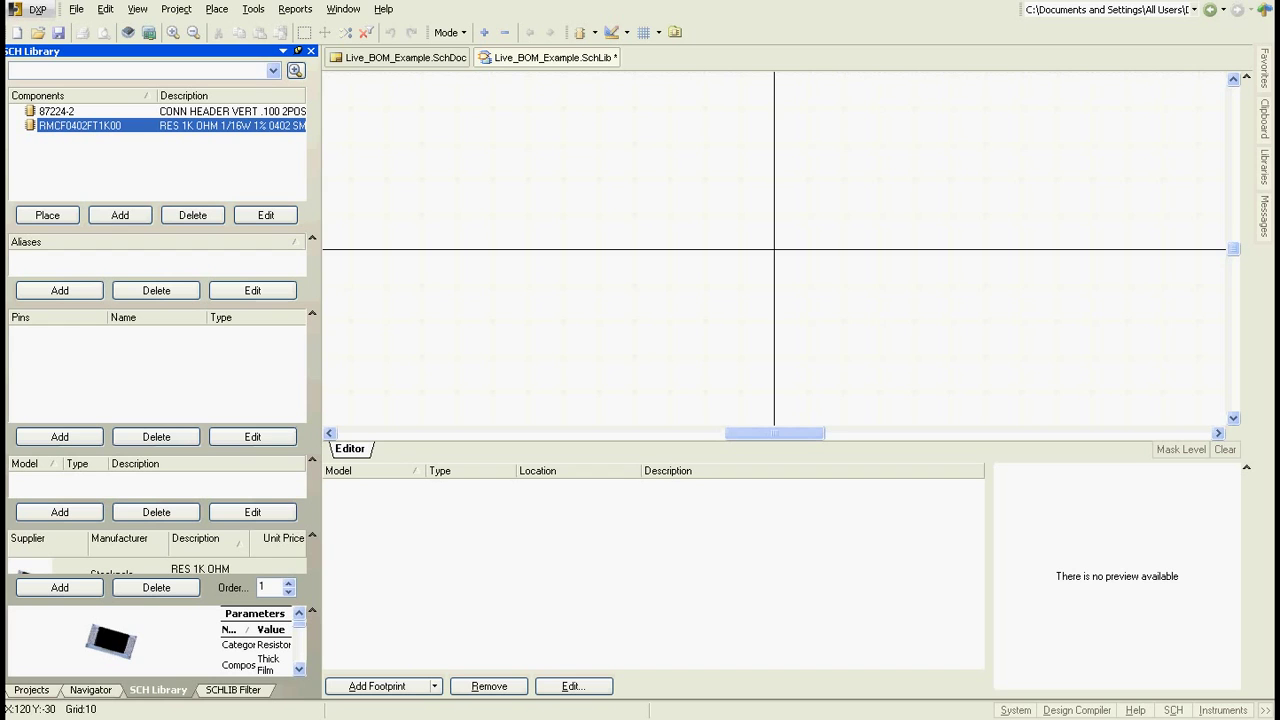
Place pin 1 right of centre and pin 2 facing left on the resistor symbol.
left_click(208, 10)
left_click(240, 48)
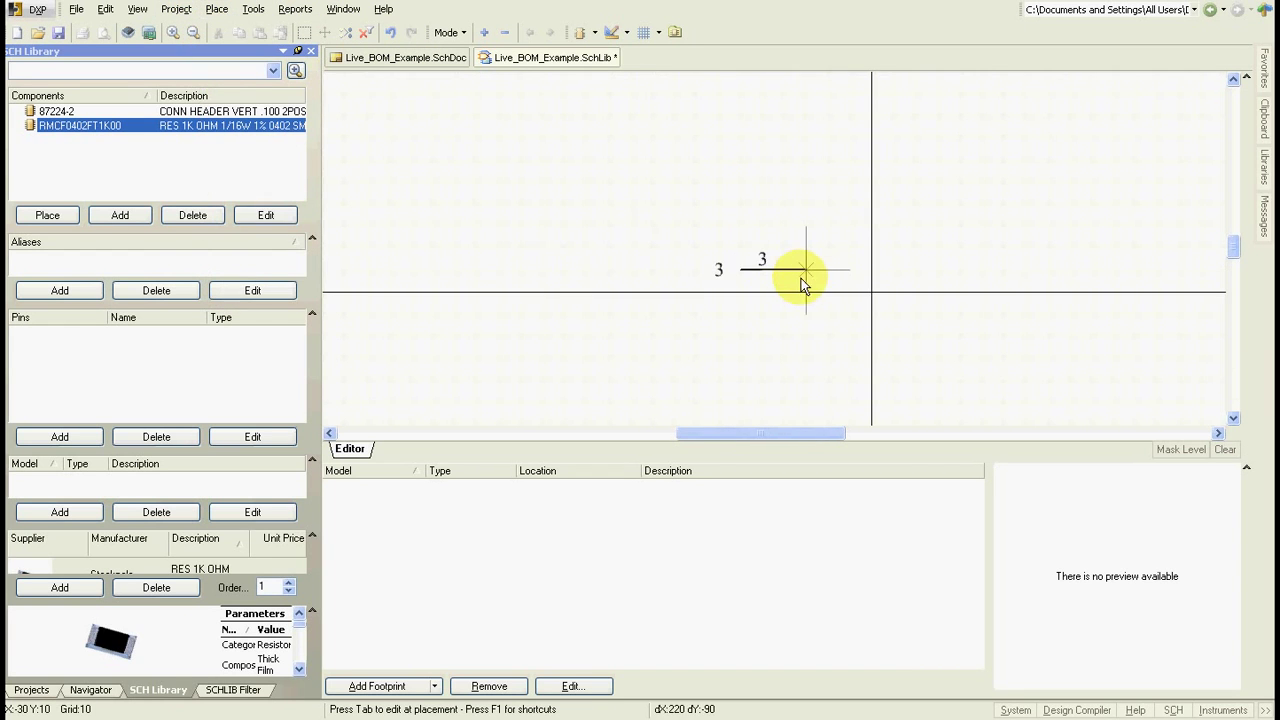
key("Page_Up")
key("Tab")
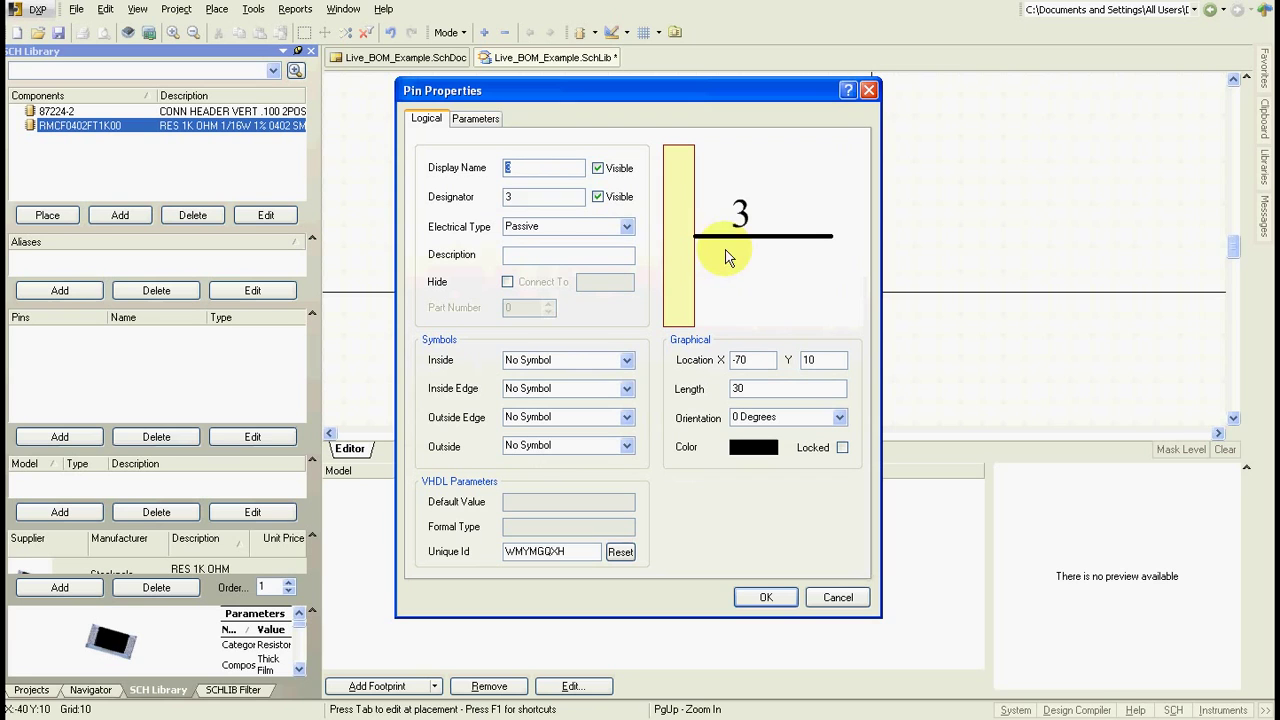
type("1")
key("Tab")
type("1")
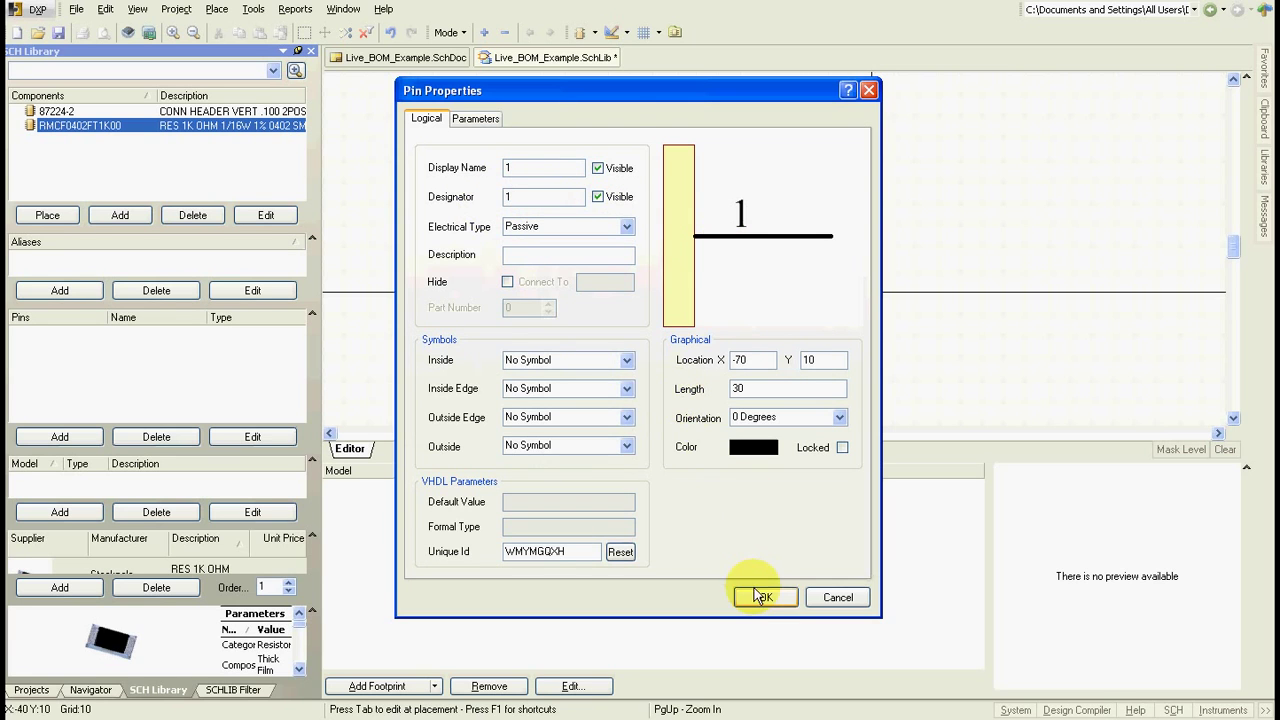
left_click(763, 596)
left_click(850, 292)
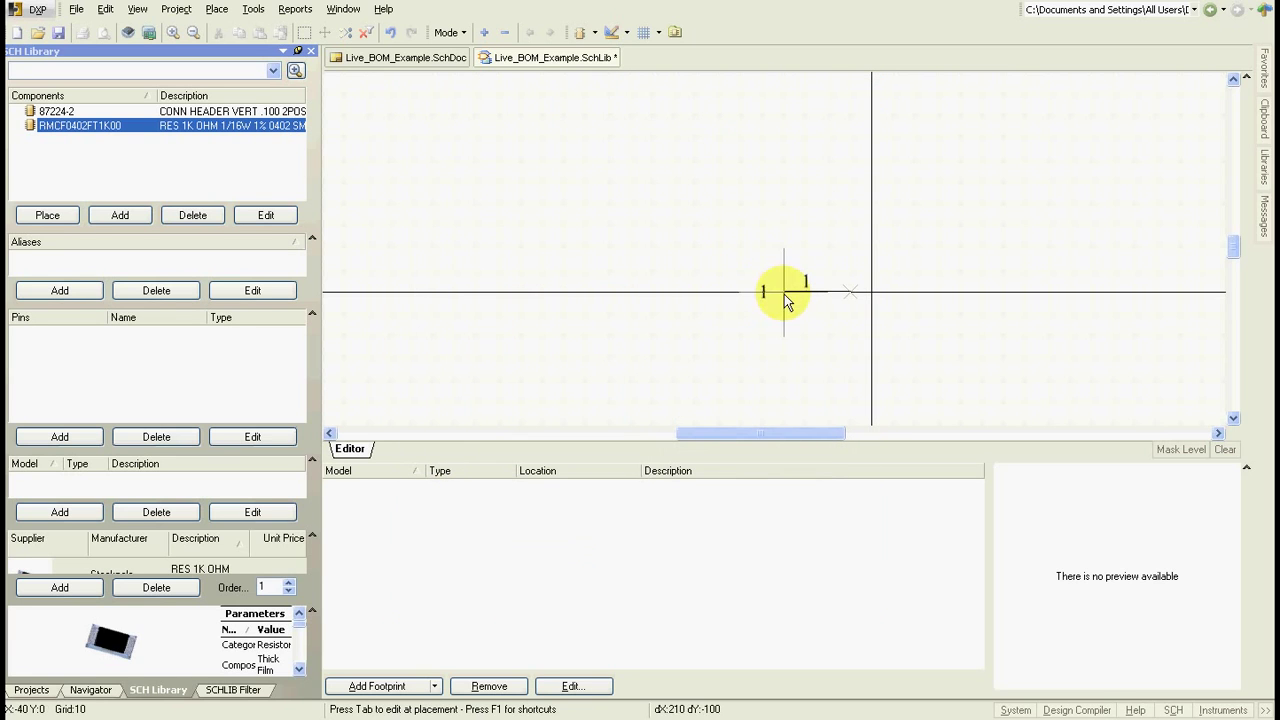
key("space")
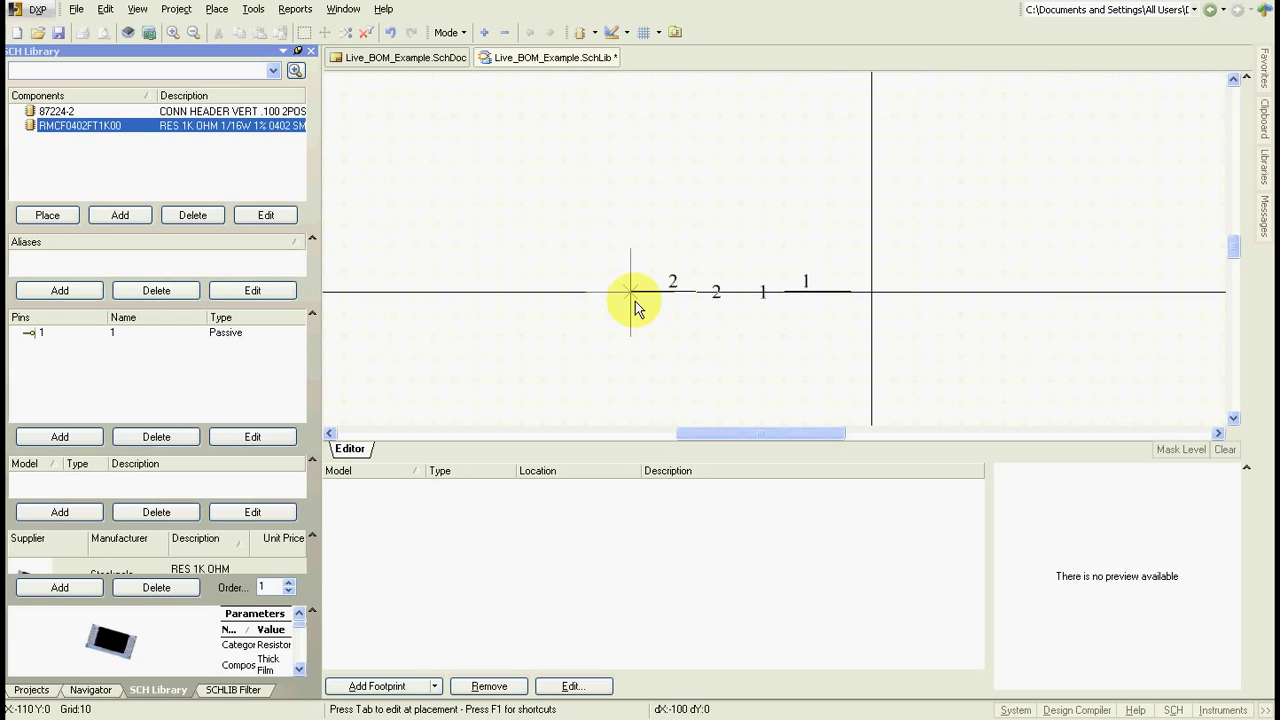
left_click(633, 294)
Draw a rectangular resistor body outline with lines between the two pins.
left_click(216, 9)
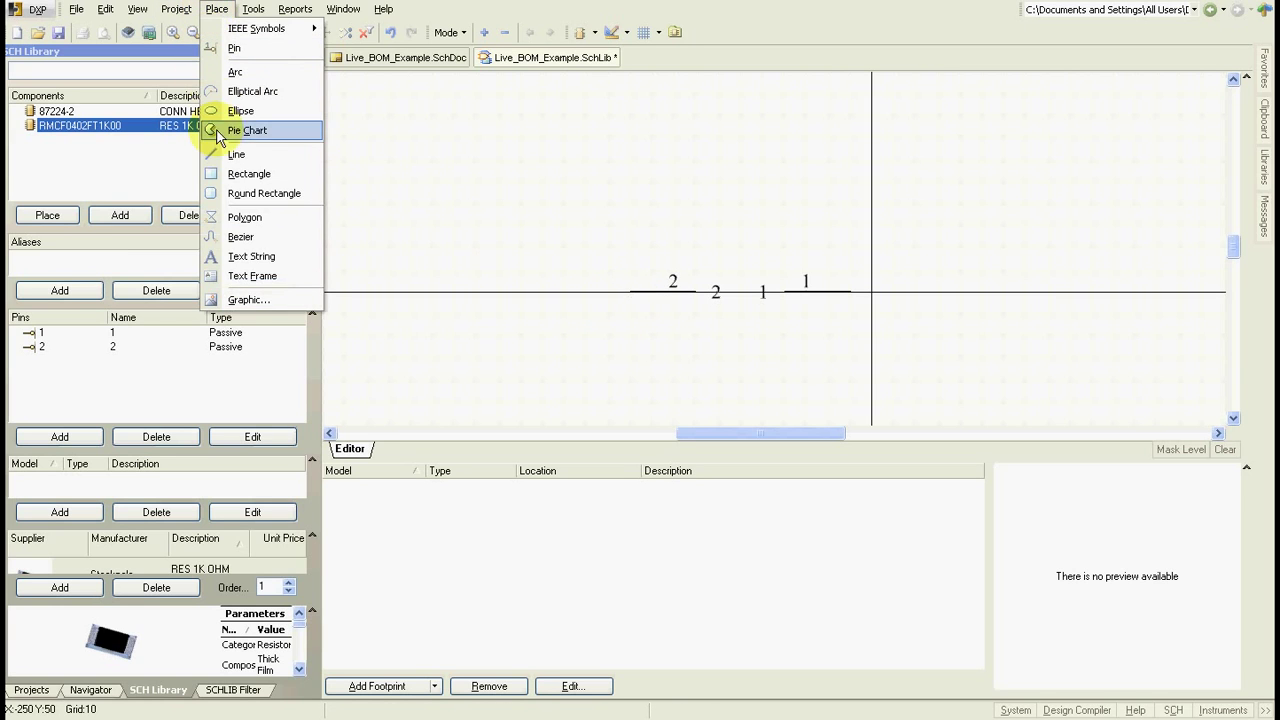
left_click(229, 157)
left_click(696, 270)
left_click(696, 312)
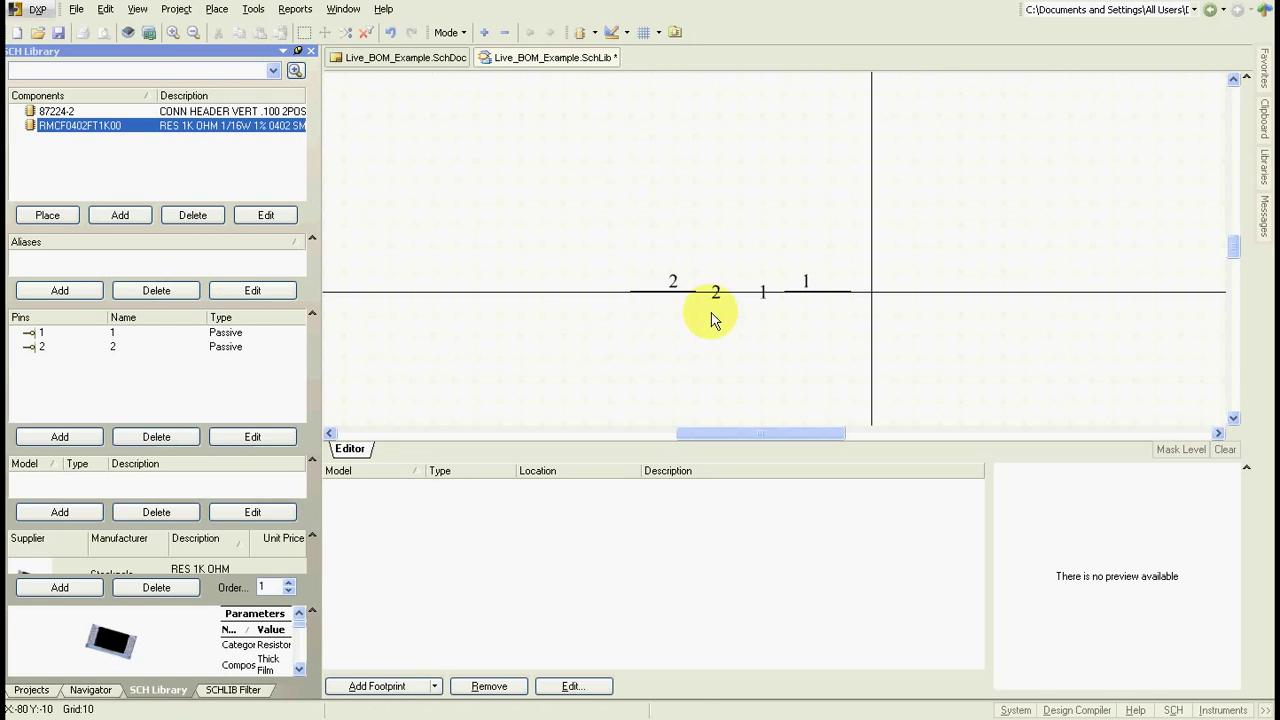
left_click(783, 312)
left_click(783, 270)
left_click(696, 270)
right_click(696, 270)
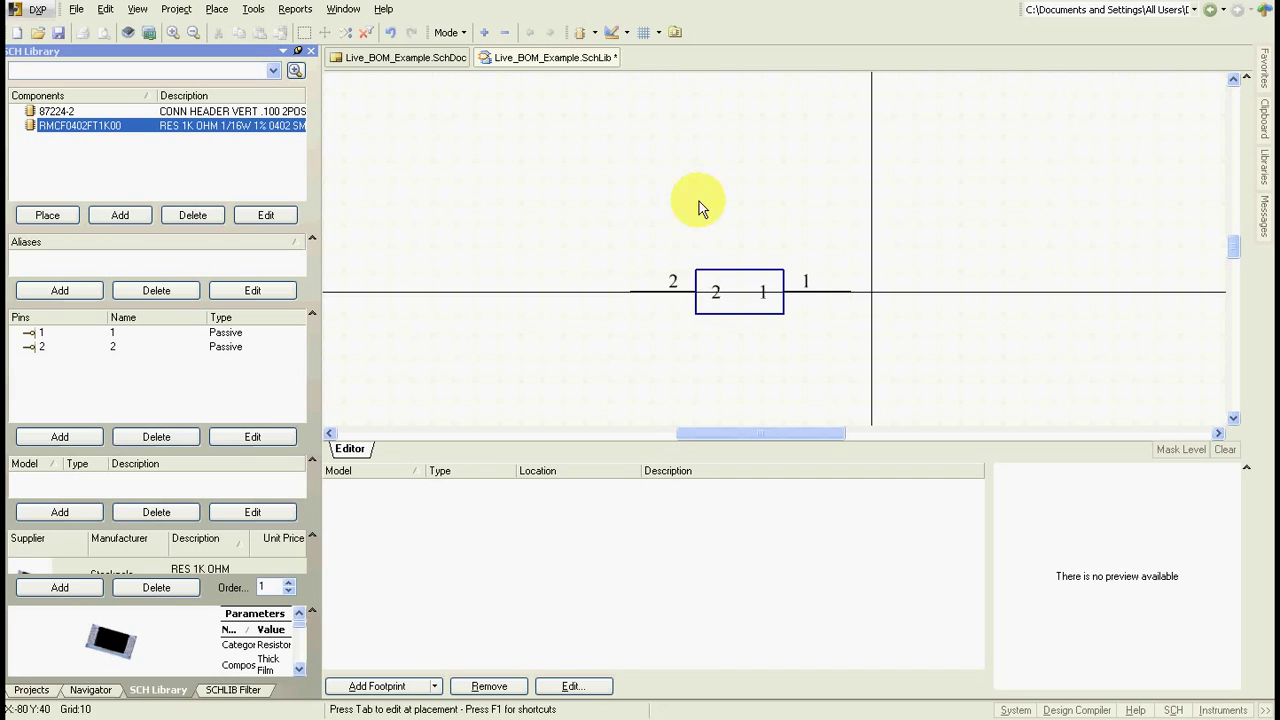
Hide the display names of pins 1 and 2.
double_click(648, 303)
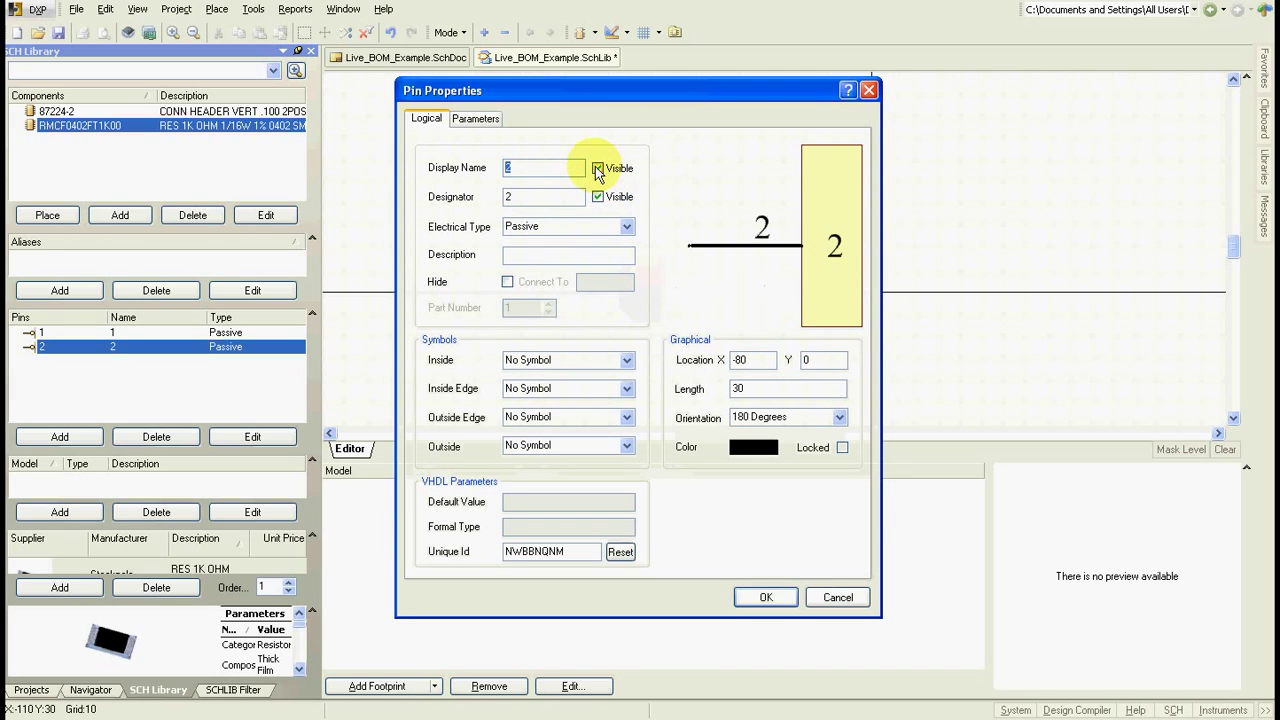
left_click(598, 168)
left_click(777, 595)
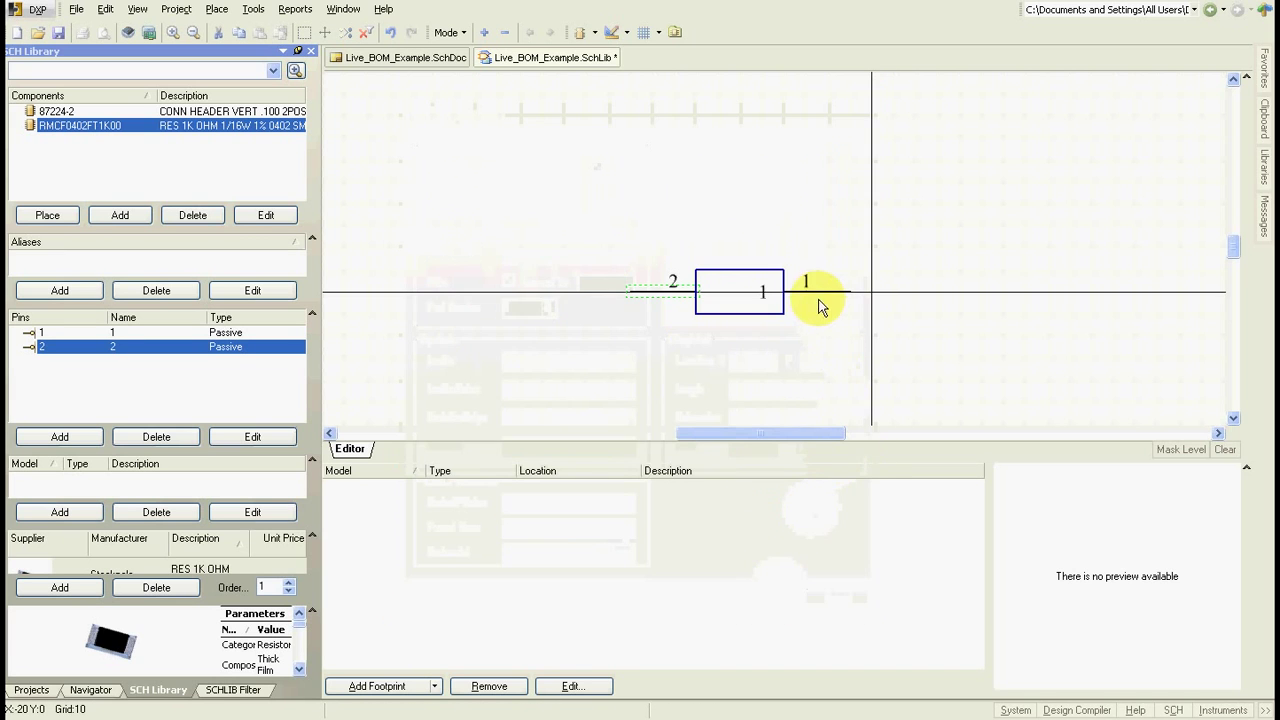
double_click(820, 290)
left_click(598, 168)
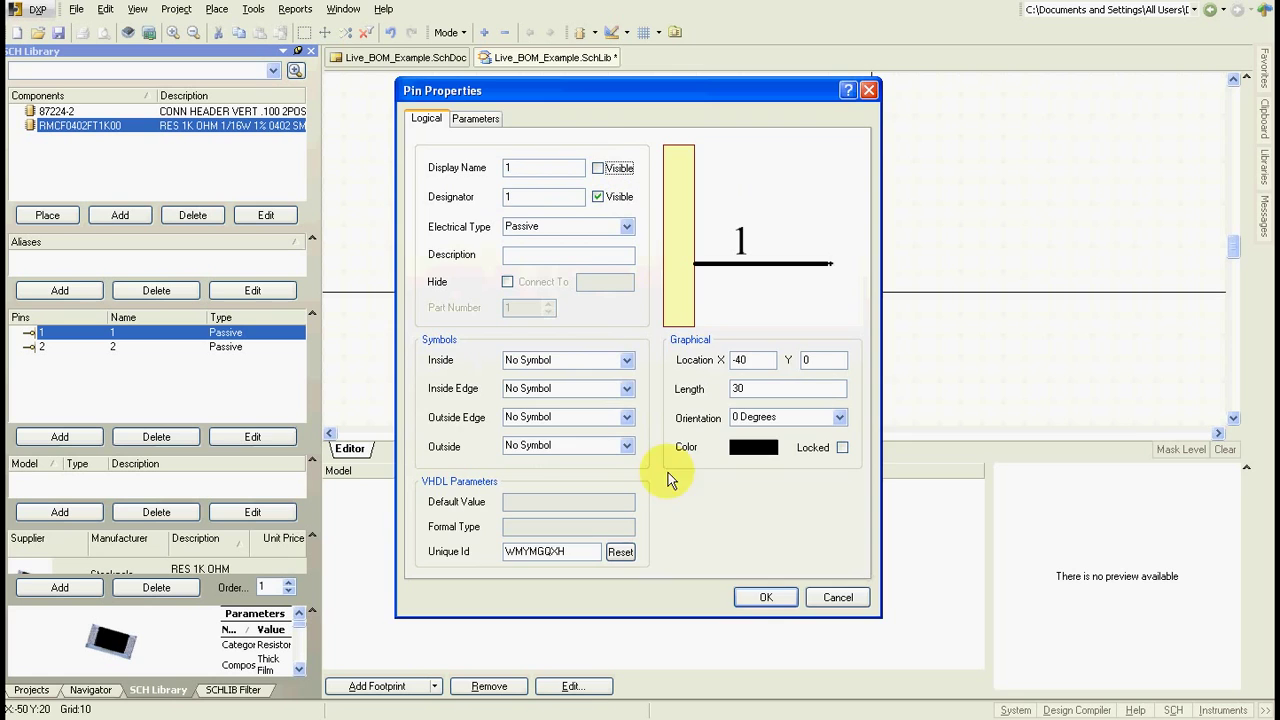
left_click(765, 597)
double_click(116, 126)
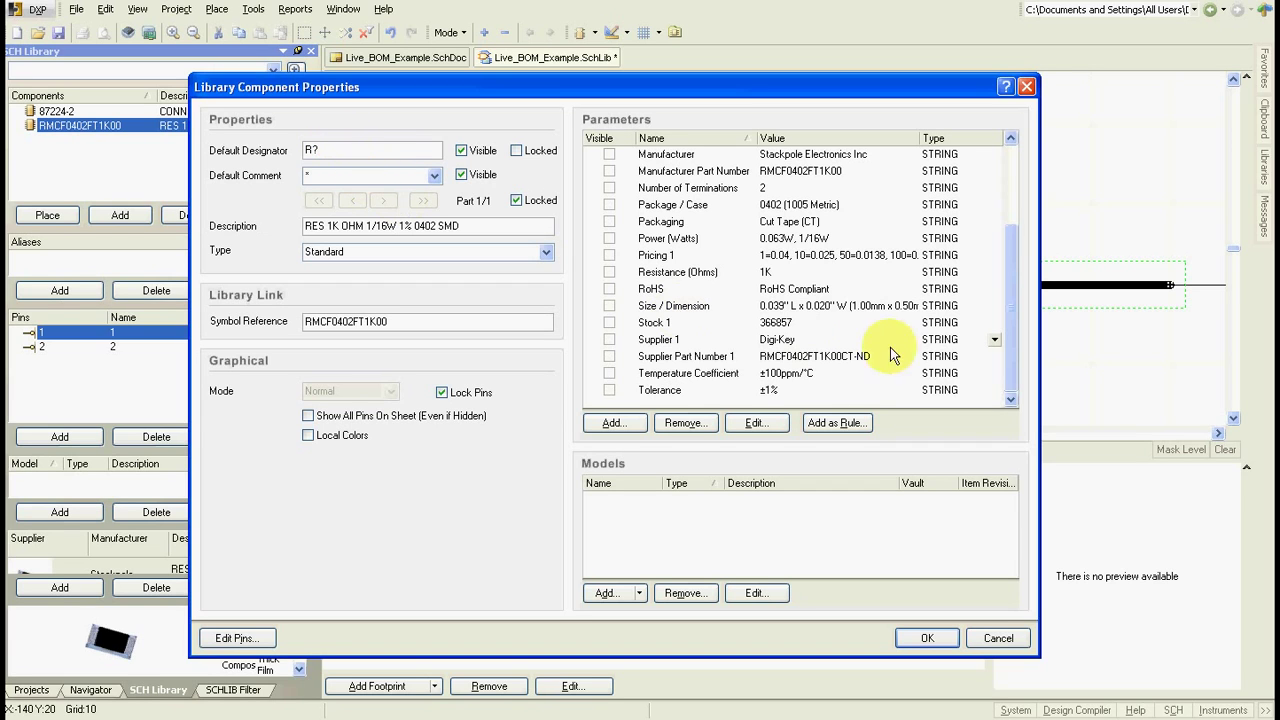
Check the resistor's Resistance (Ohms) parameter.
left_click(785, 272)
type("1K")
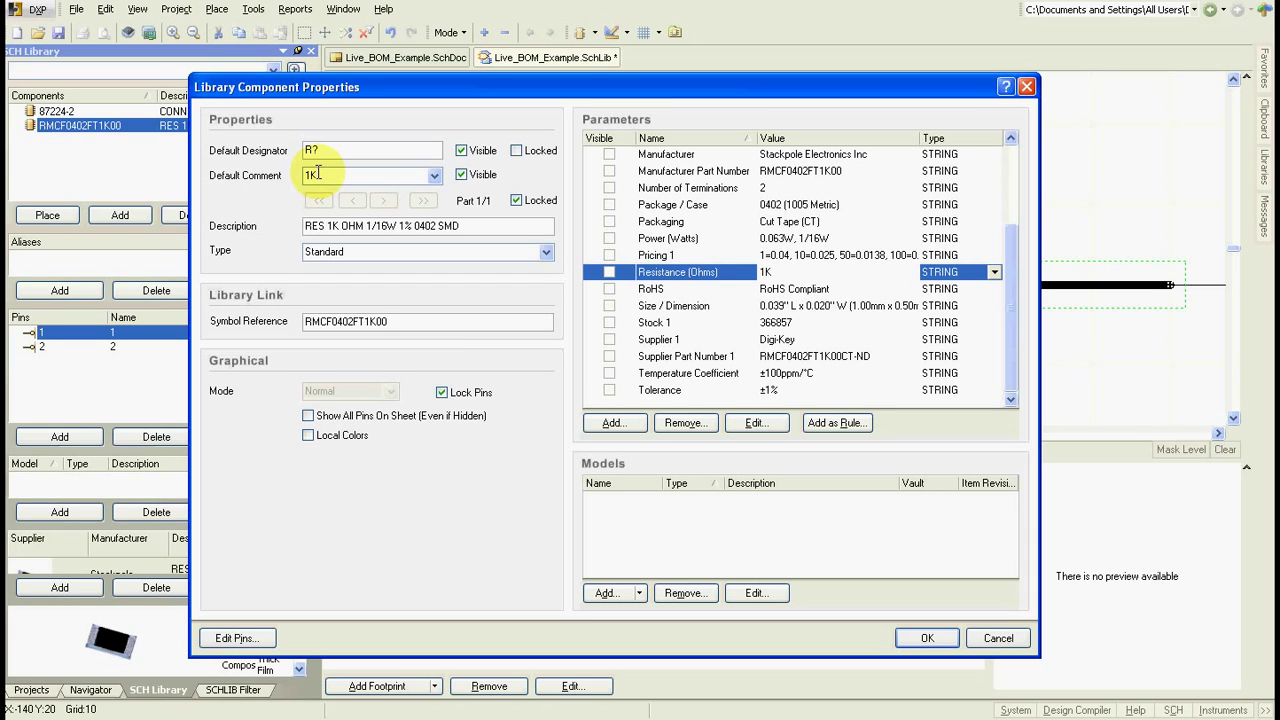
Place pins 1 and 2, one above the other, on the 87224-2 connector symbol.
left_click(927, 638)
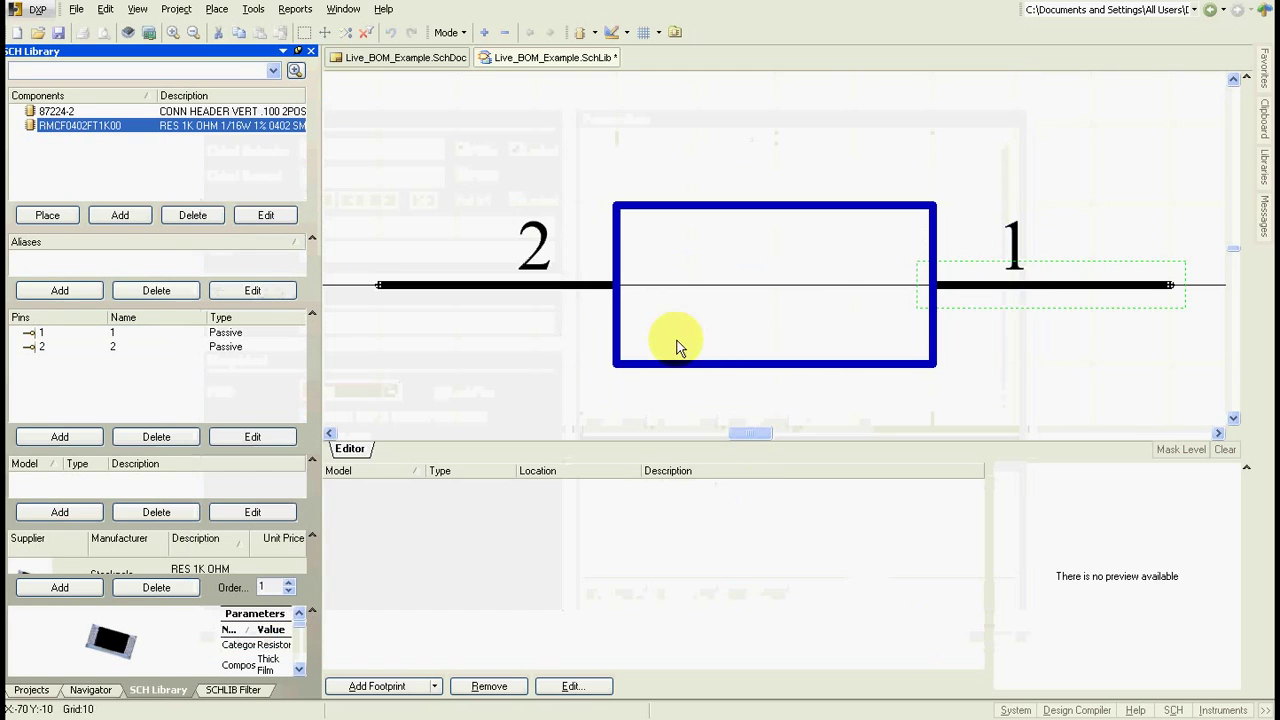
left_click(56, 111)
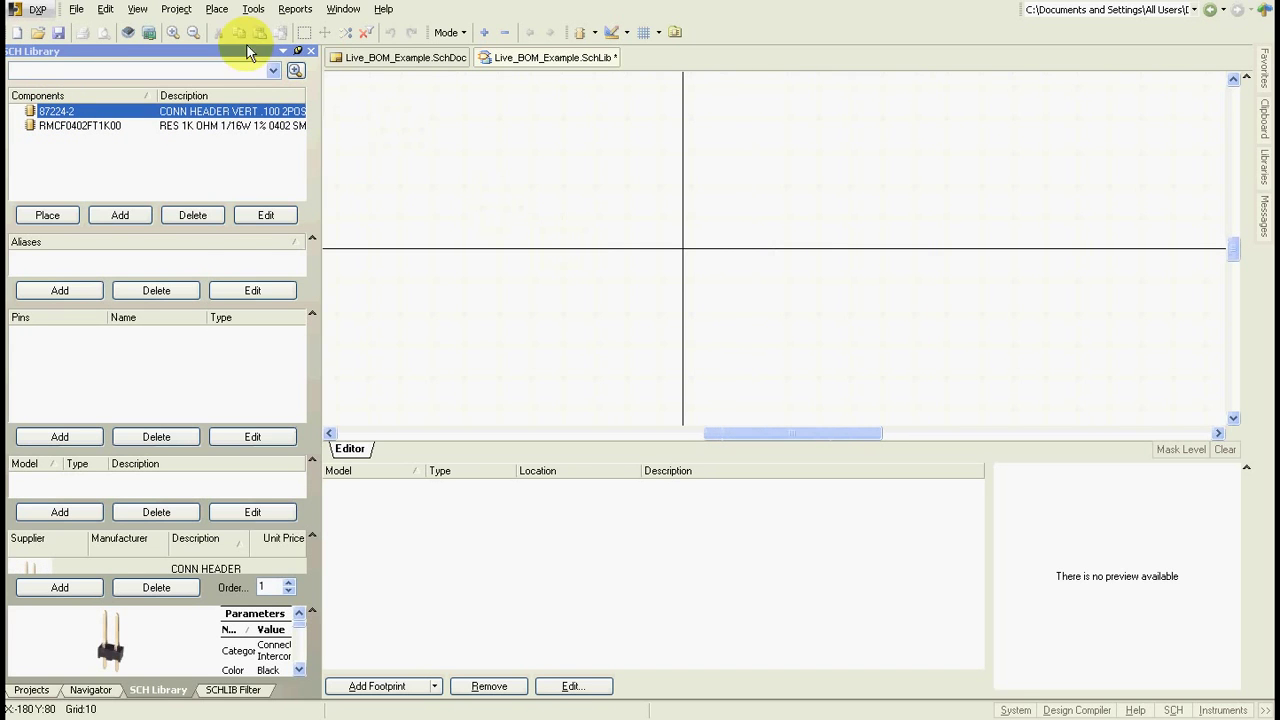
left_click(216, 9)
left_click(232, 45)
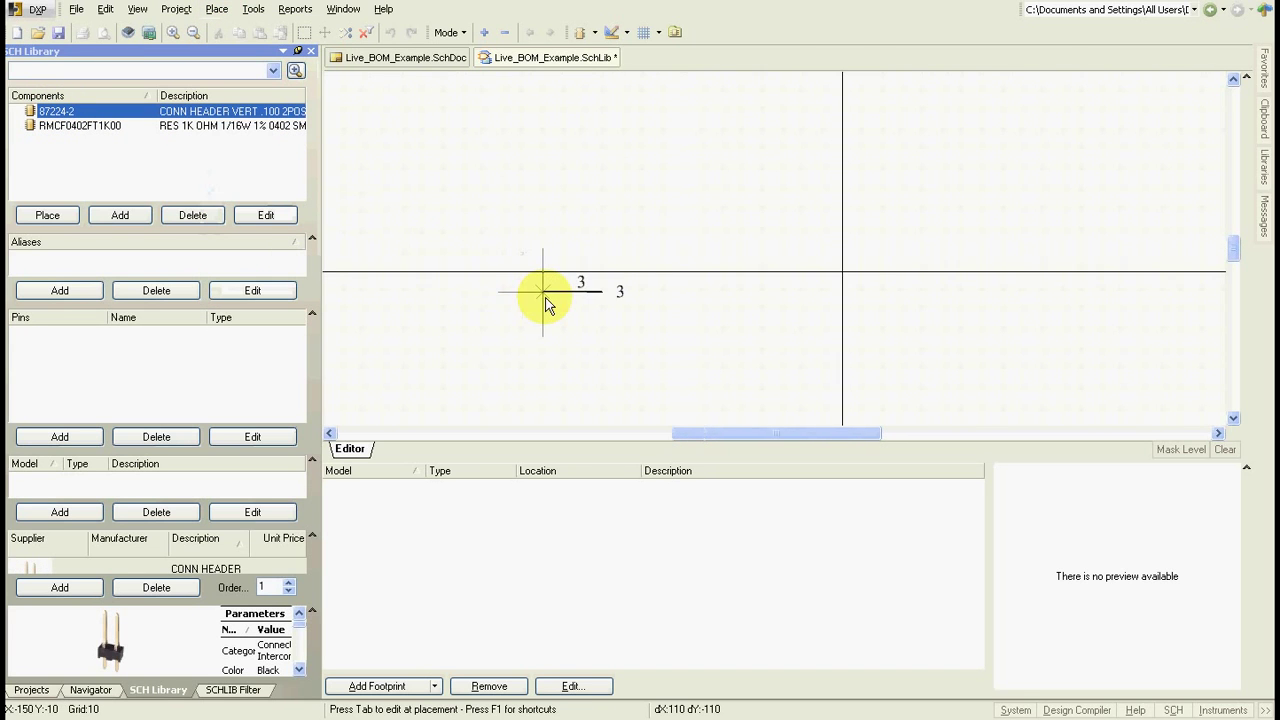
key("Tab")
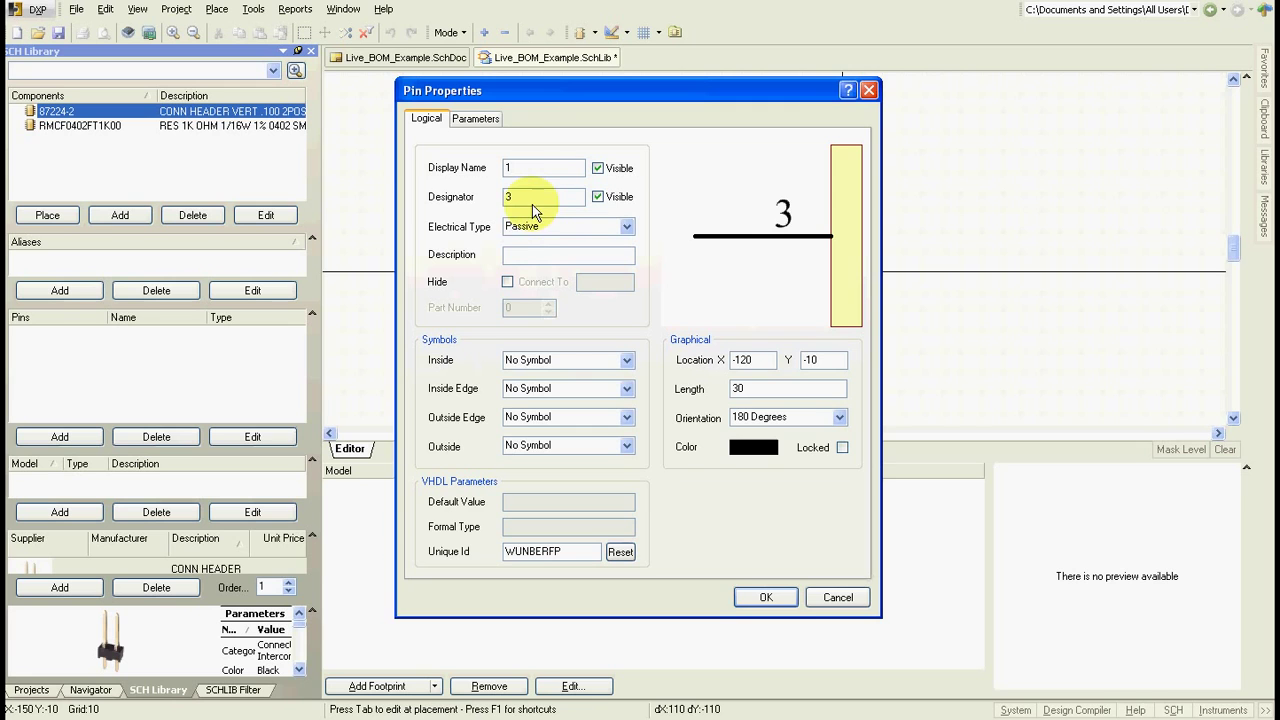
double_click(532, 197)
type("1")
left_click(766, 597)
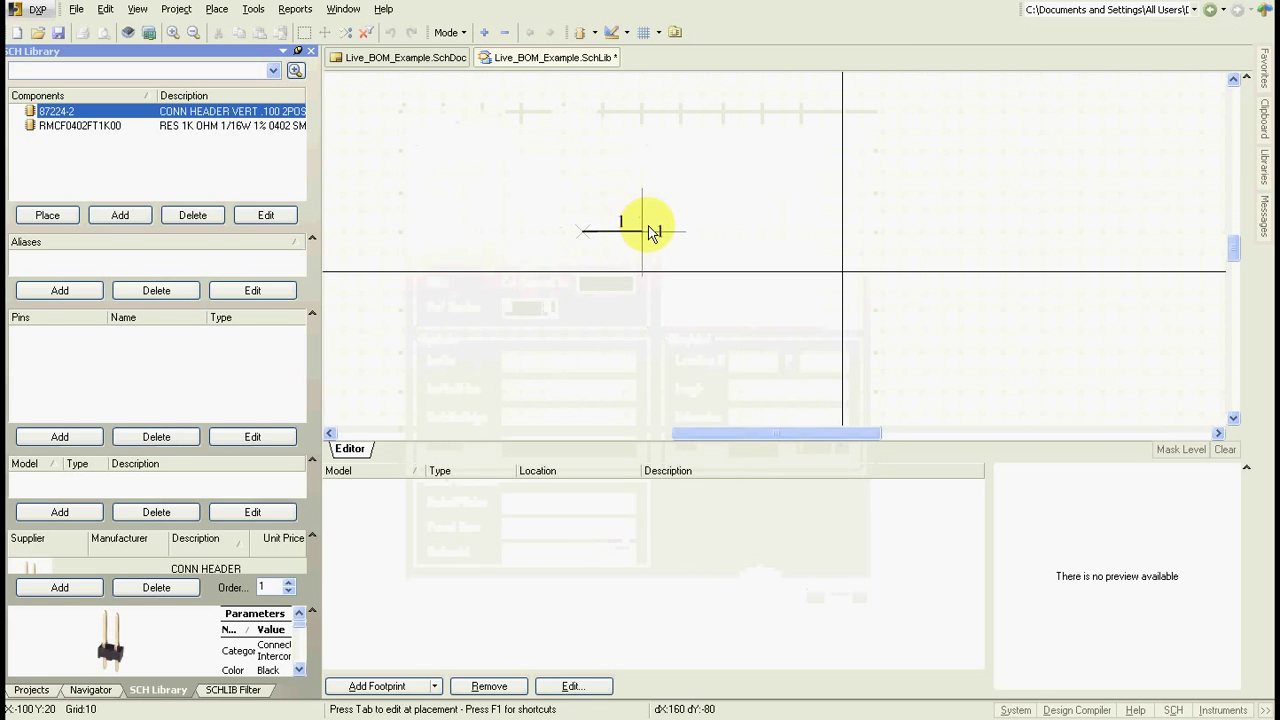
left_click(602, 231)
left_click(602, 270)
key("Escape")
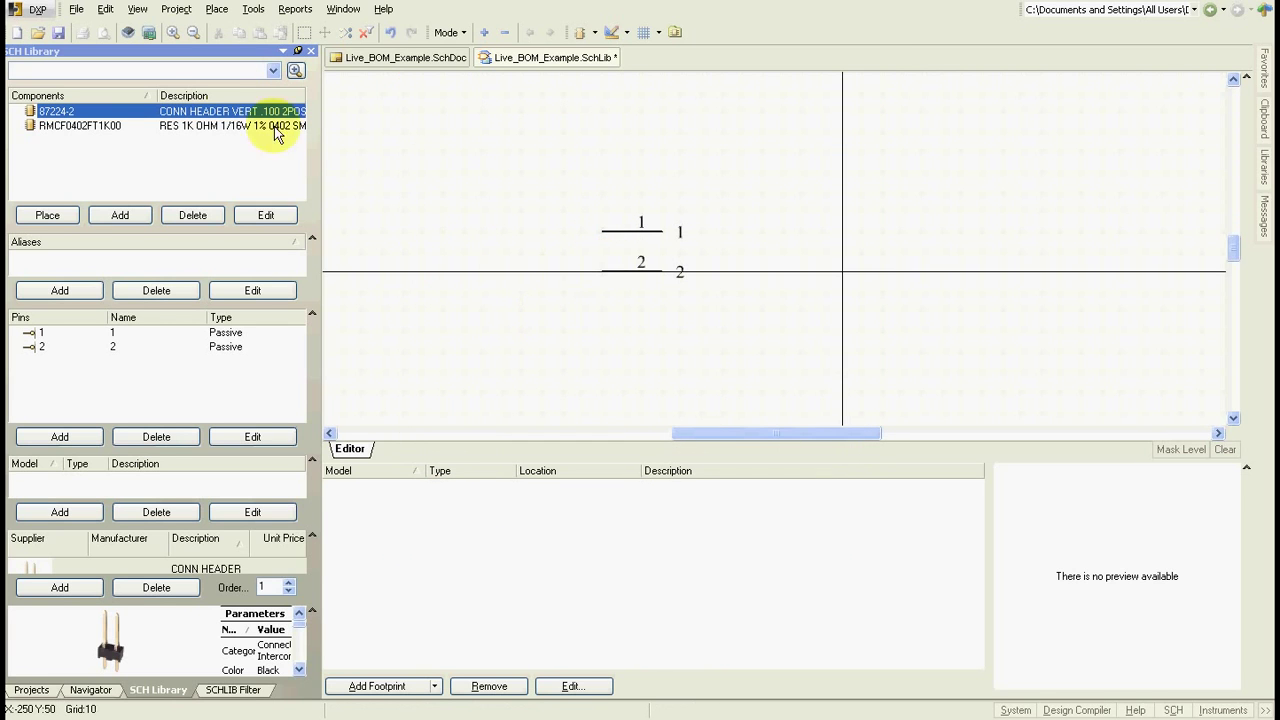
Draw a rectangle body beside the connector pins and send it behind them.
left_click(216, 9)
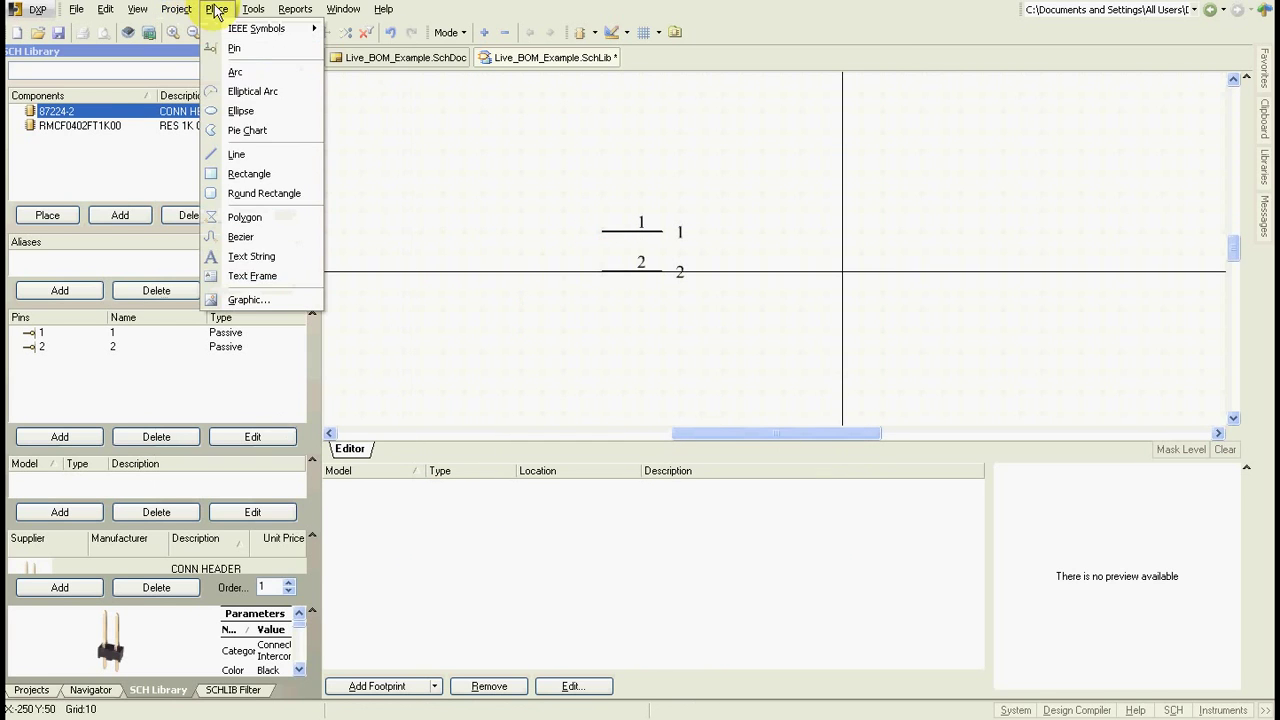
left_click(240, 173)
left_click(662, 212)
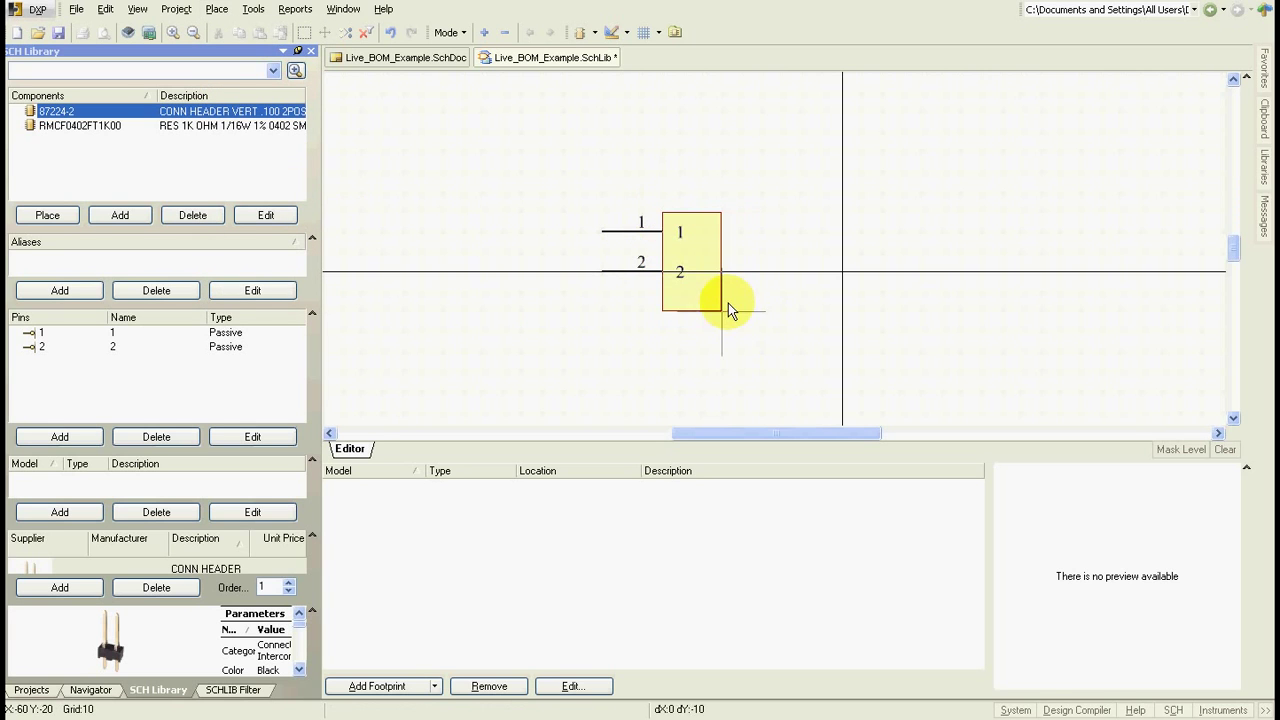
left_click(721, 291)
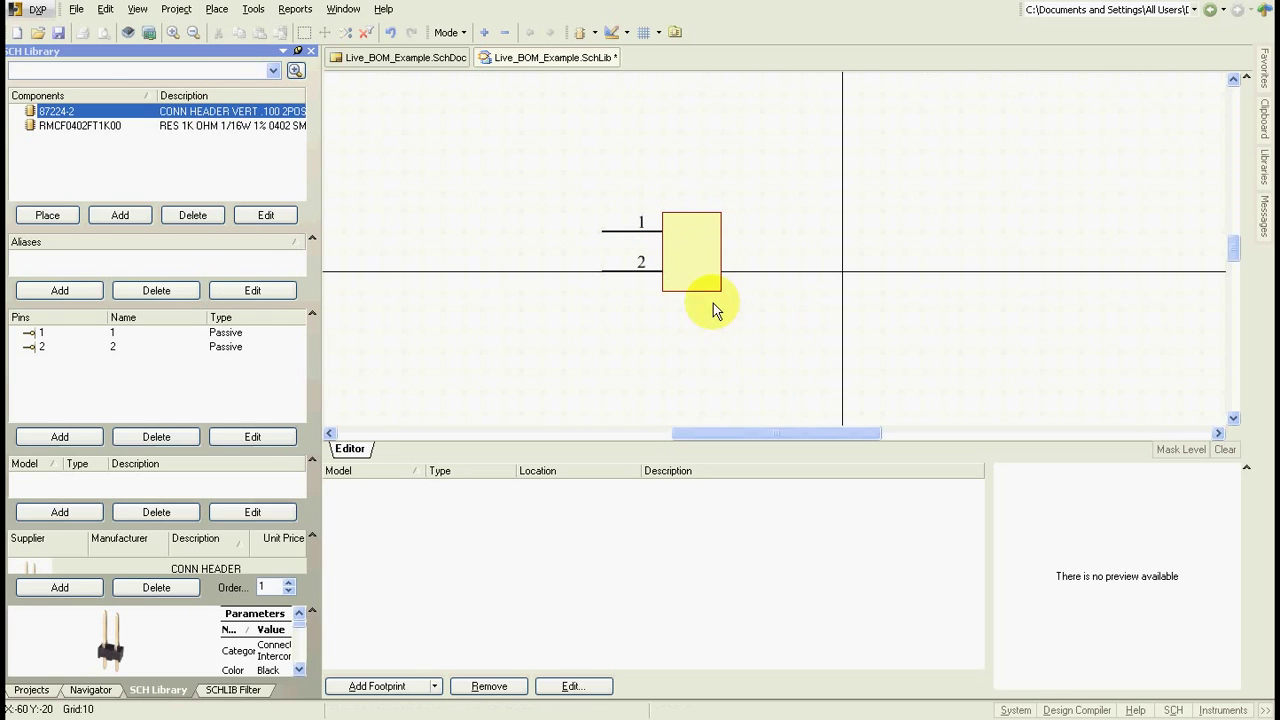
left_click(106, 10)
mouse_move(131, 377)
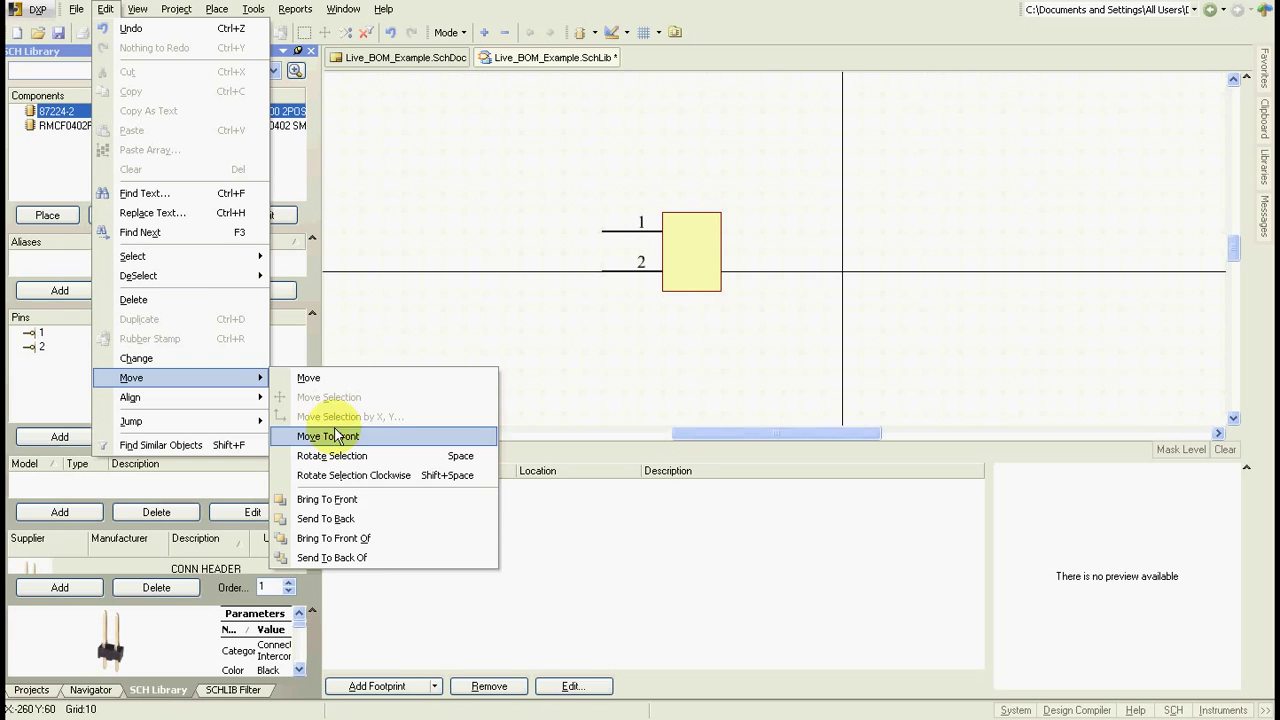
left_click(350, 518)
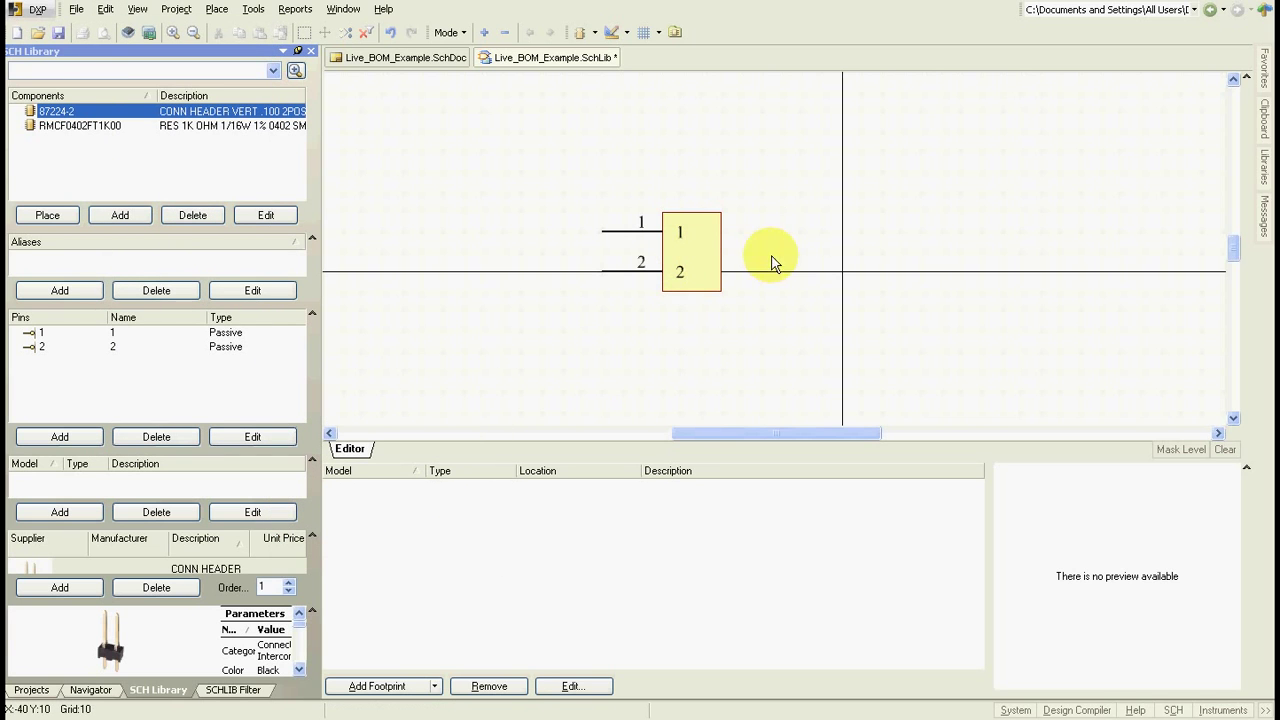
Name the connector's pin 1 '+' and pin 2 '-'.
double_click(626, 232)
type("+")
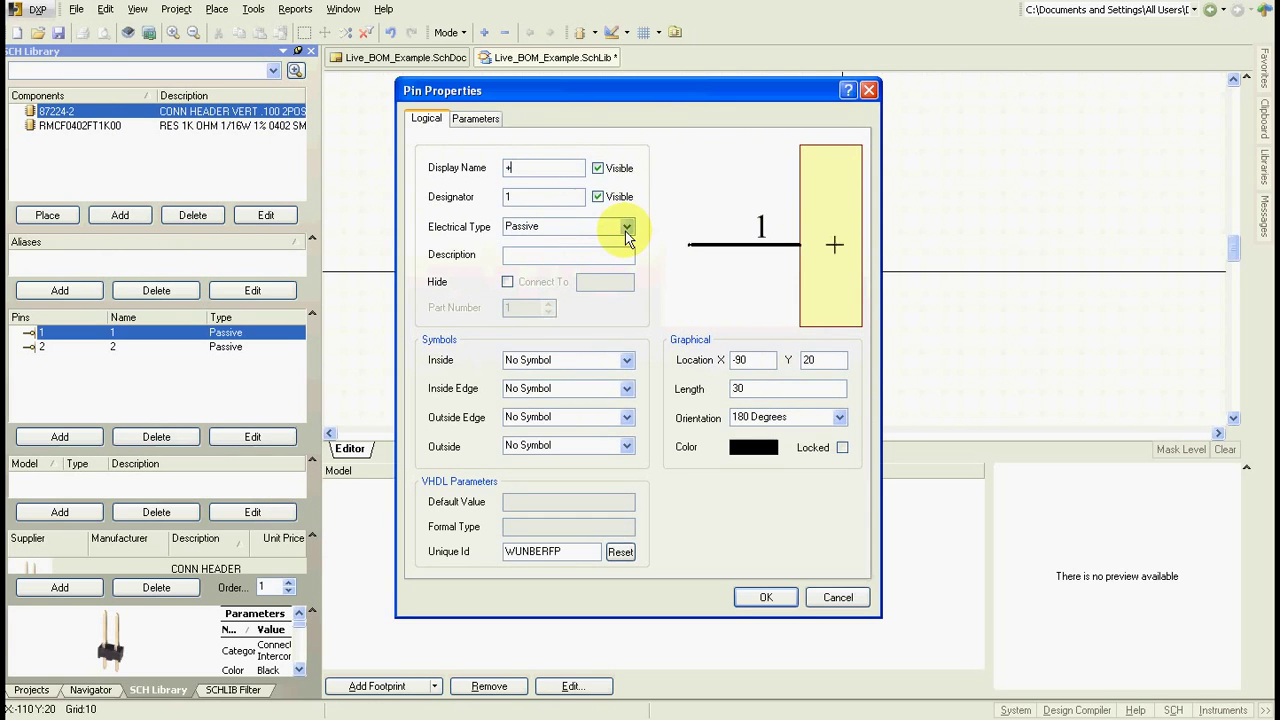
key("Return")
double_click(615, 278)
type("-")
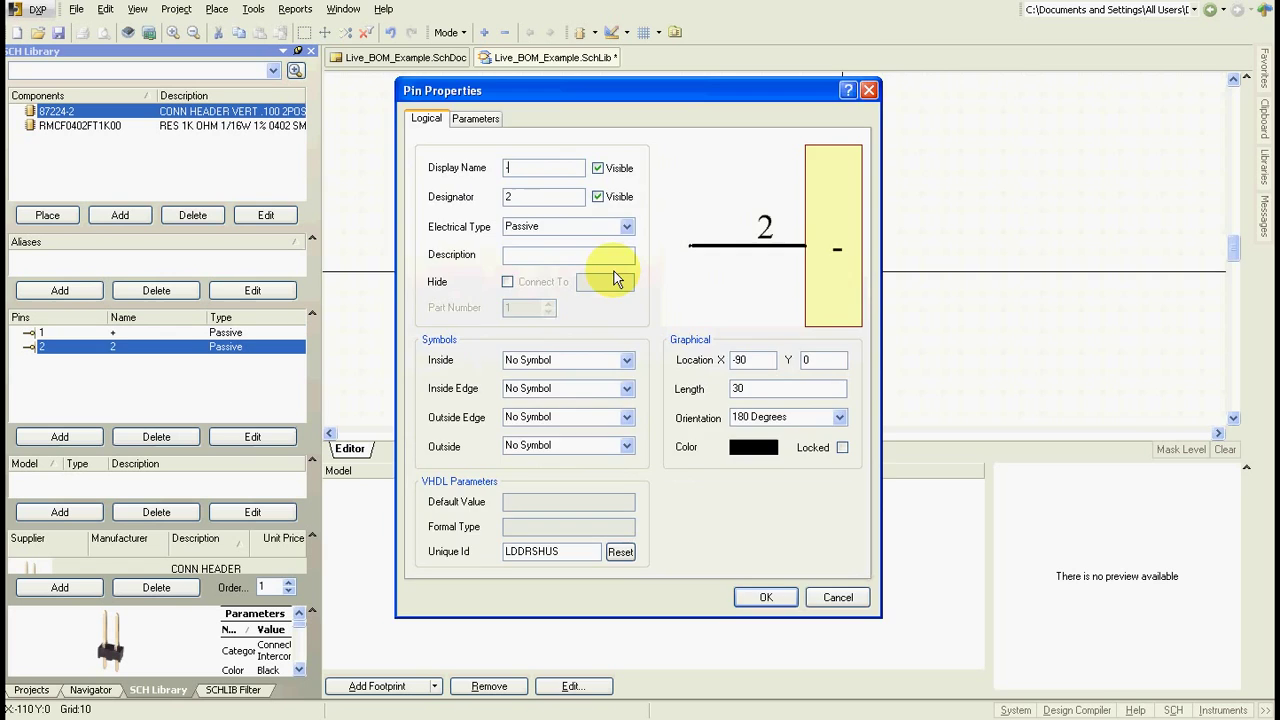
key("Return")
Set the connector's default comment to 1x2HEADER.
double_click(118, 117)
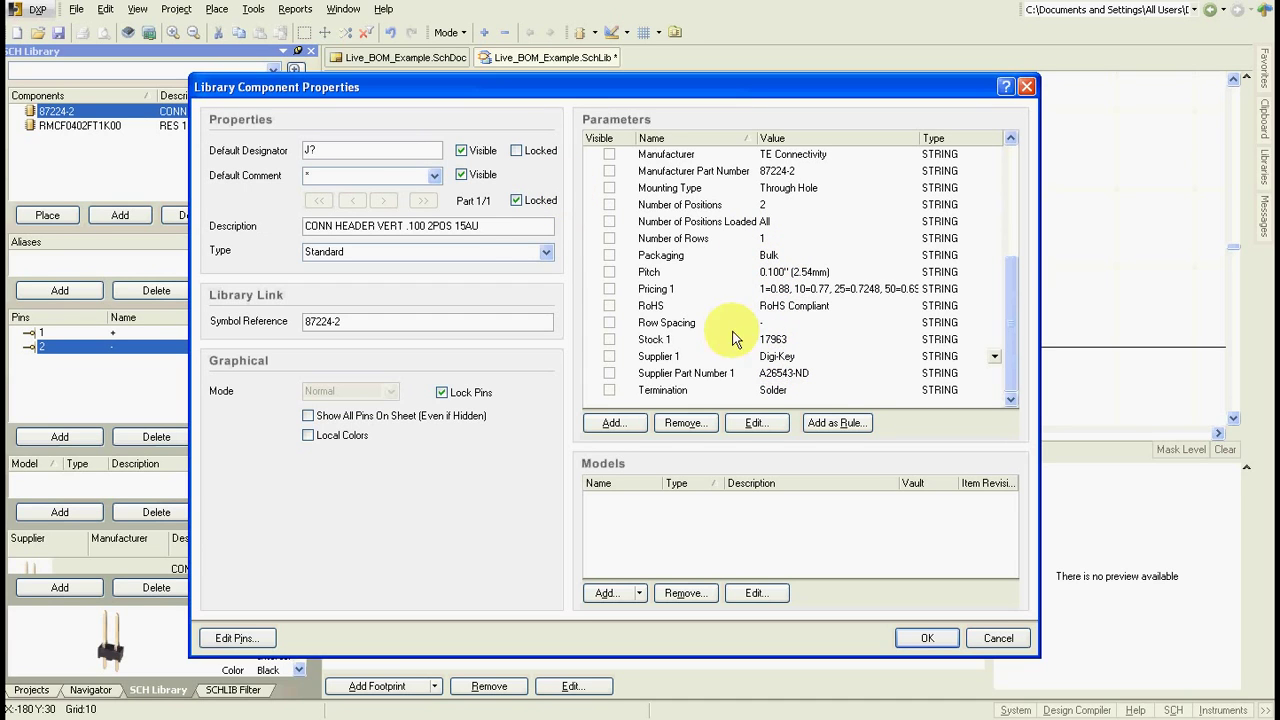
left_click(345, 175)
type("1x2HEADER")
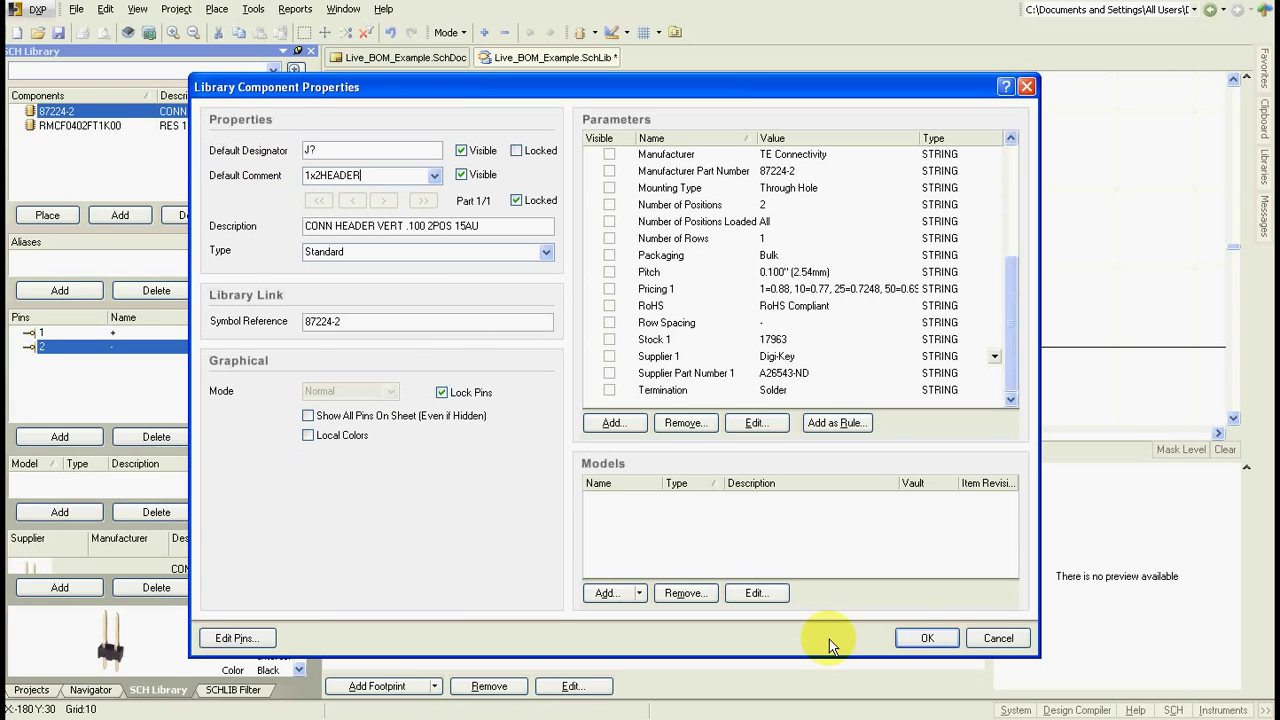
left_click(925, 638)
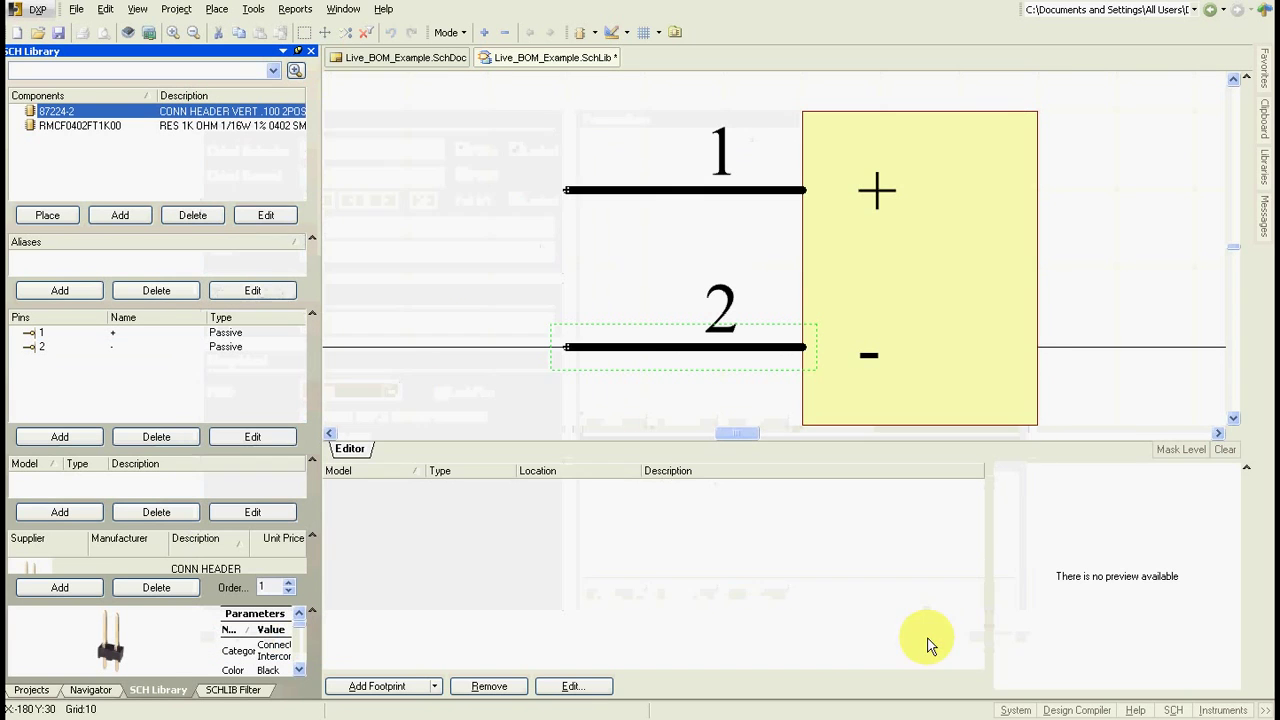
Save the schematic library and open the Live_BOM_Example schematic sheet.
left_click(58, 32)
left_click(33, 692)
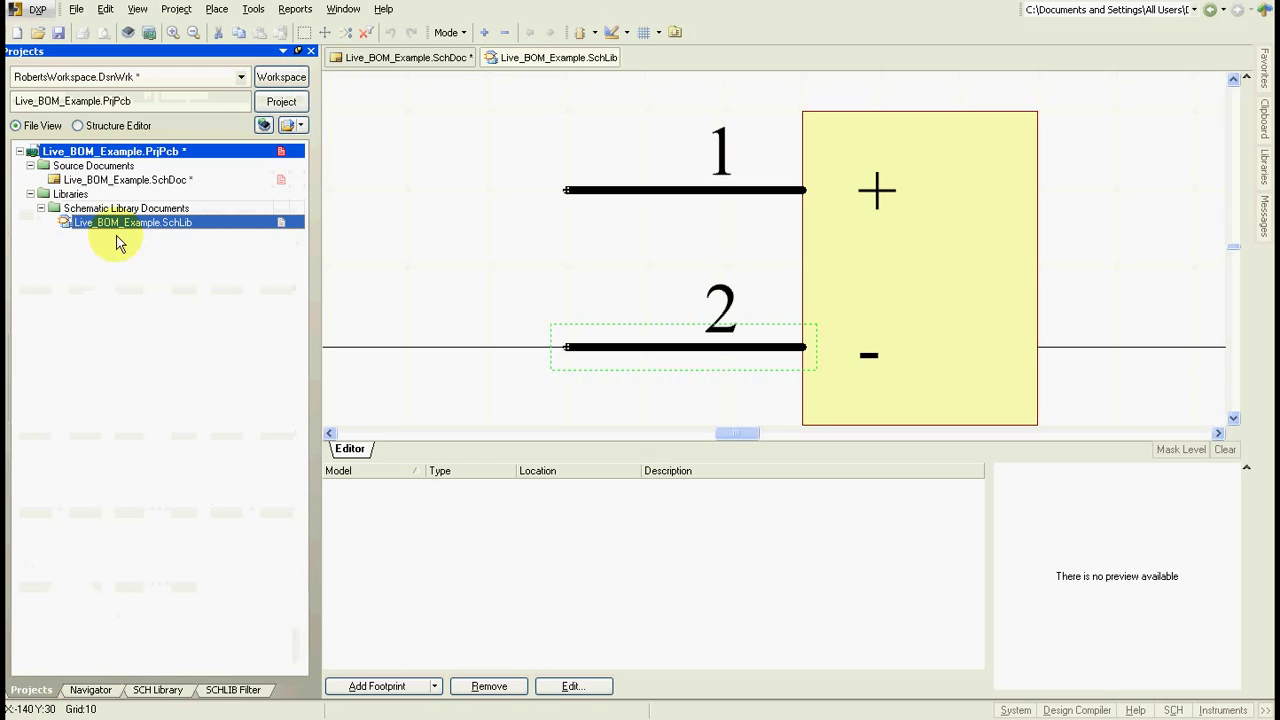
double_click(95, 180)
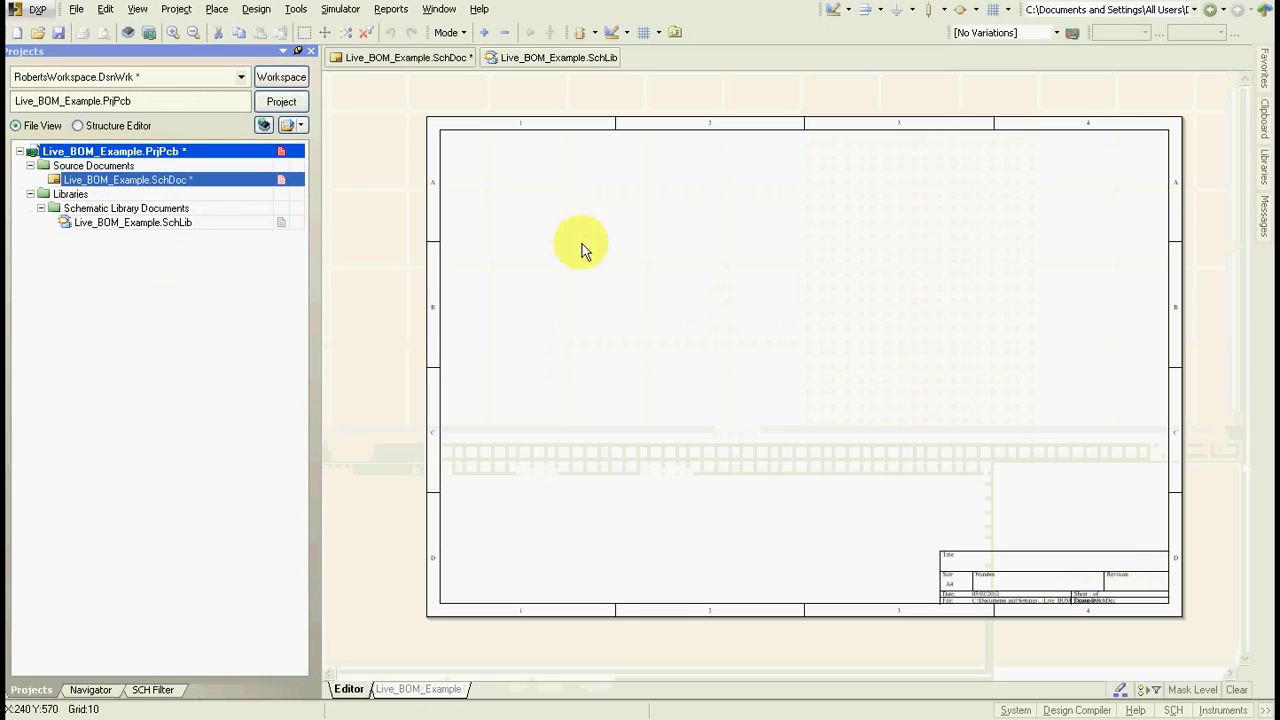
Place the 2-pin header and the 1K resistor beside it from the project library.
left_click(1264, 166)
left_click(1211, 134)
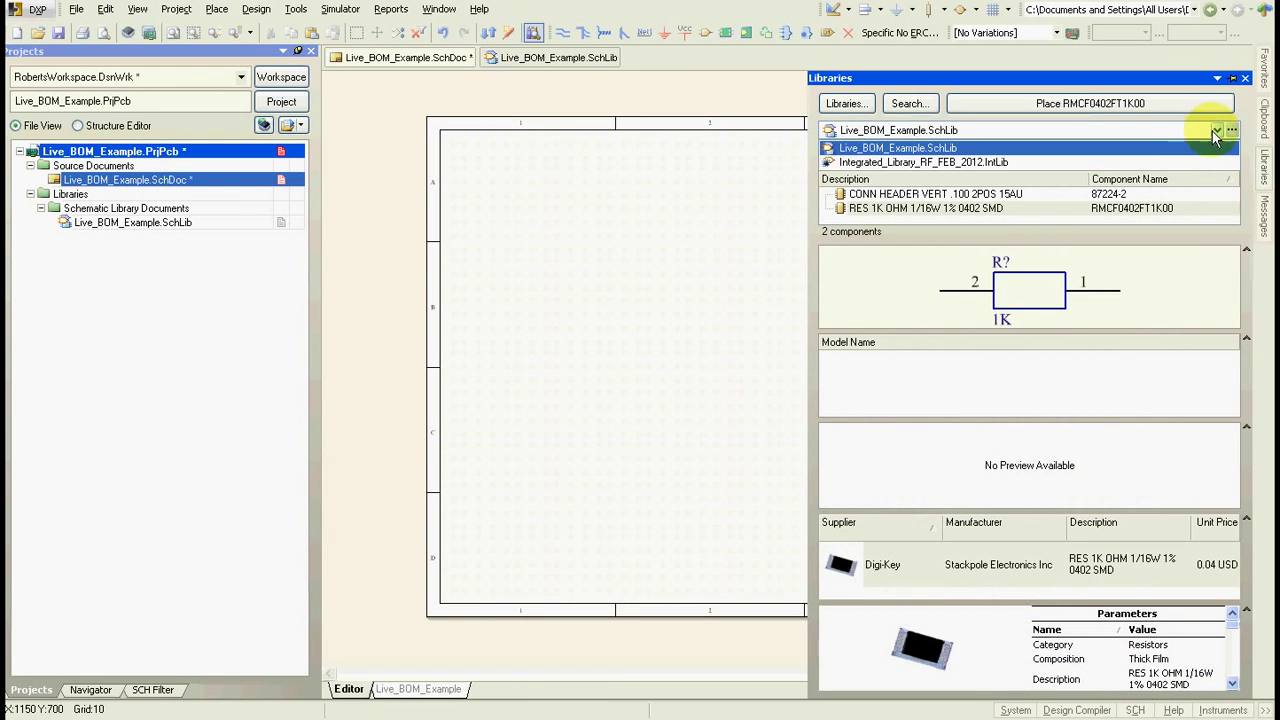
left_click(1195, 148)
left_click(932, 195)
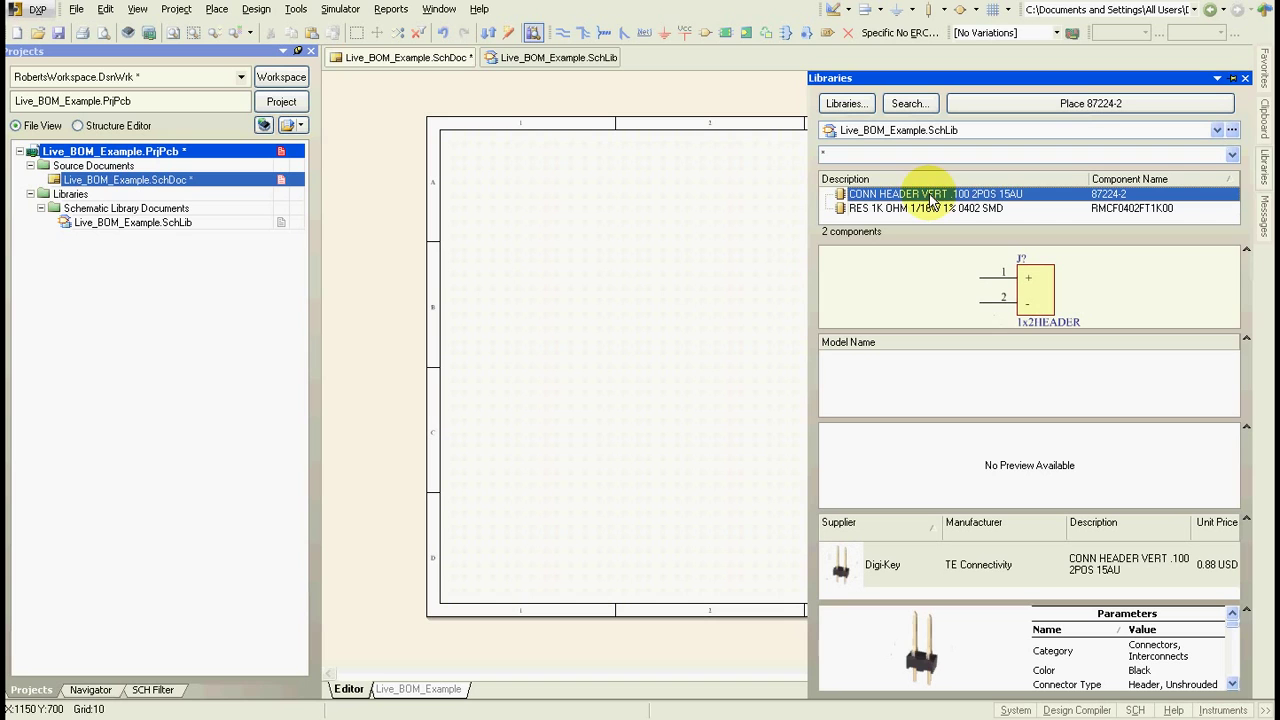
left_click_drag(932, 195, 745, 343)
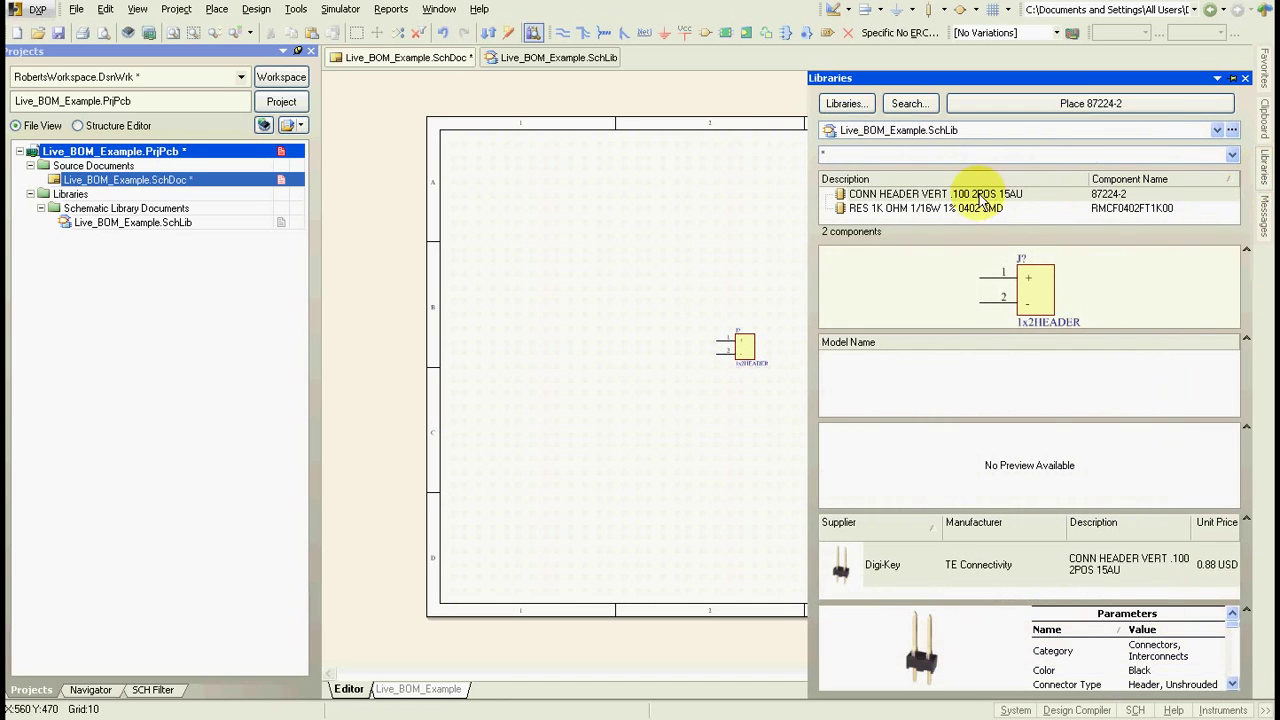
left_click(970, 208)
left_click_drag(970, 208, 697, 350)
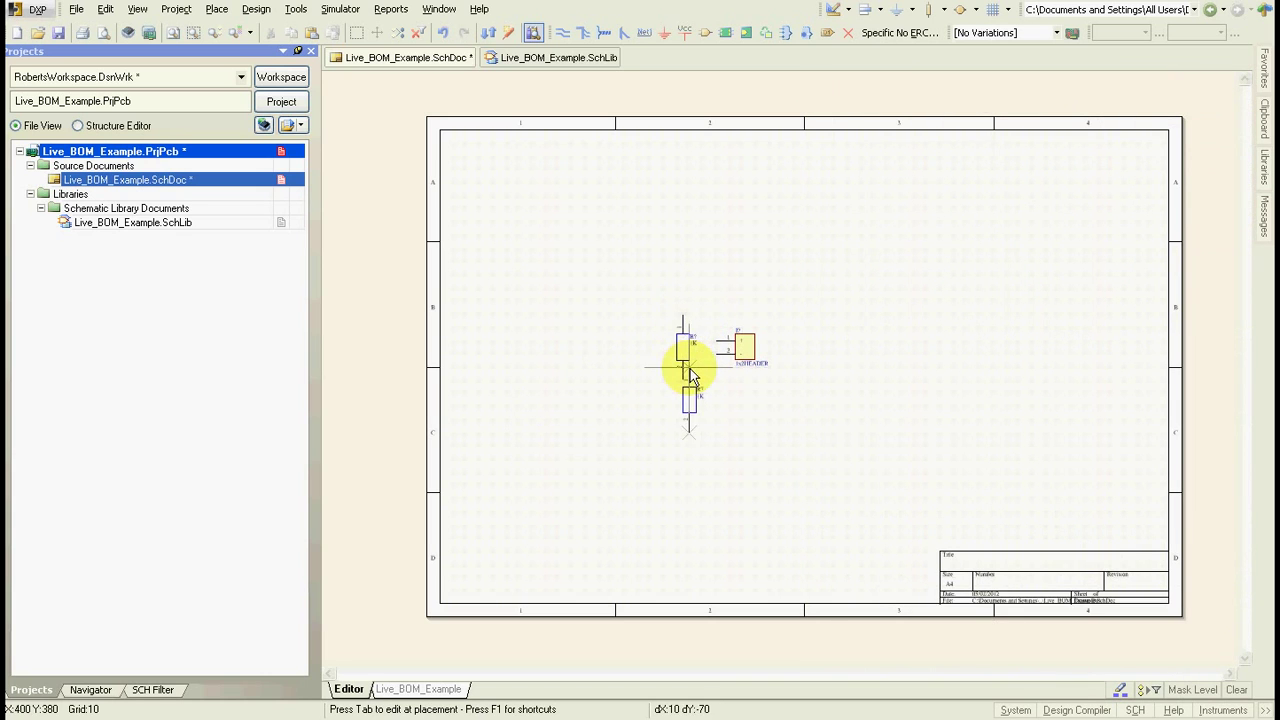
left_click_drag(697, 350, 684, 350)
scroll(700, 352, "up", 3, "ctrl")
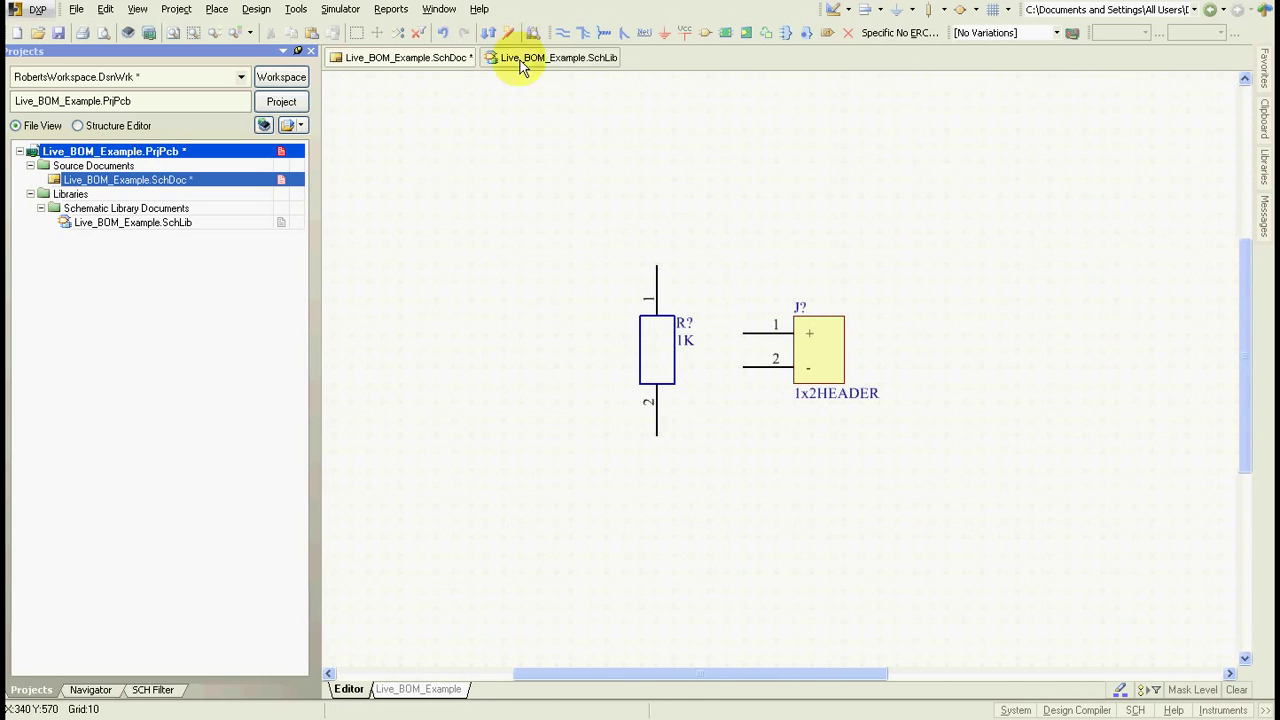
Wire resistor pin 1 to header pin 1 and header pin 2 to resistor pin 2.
left_click(560, 33)
left_click(656, 265)
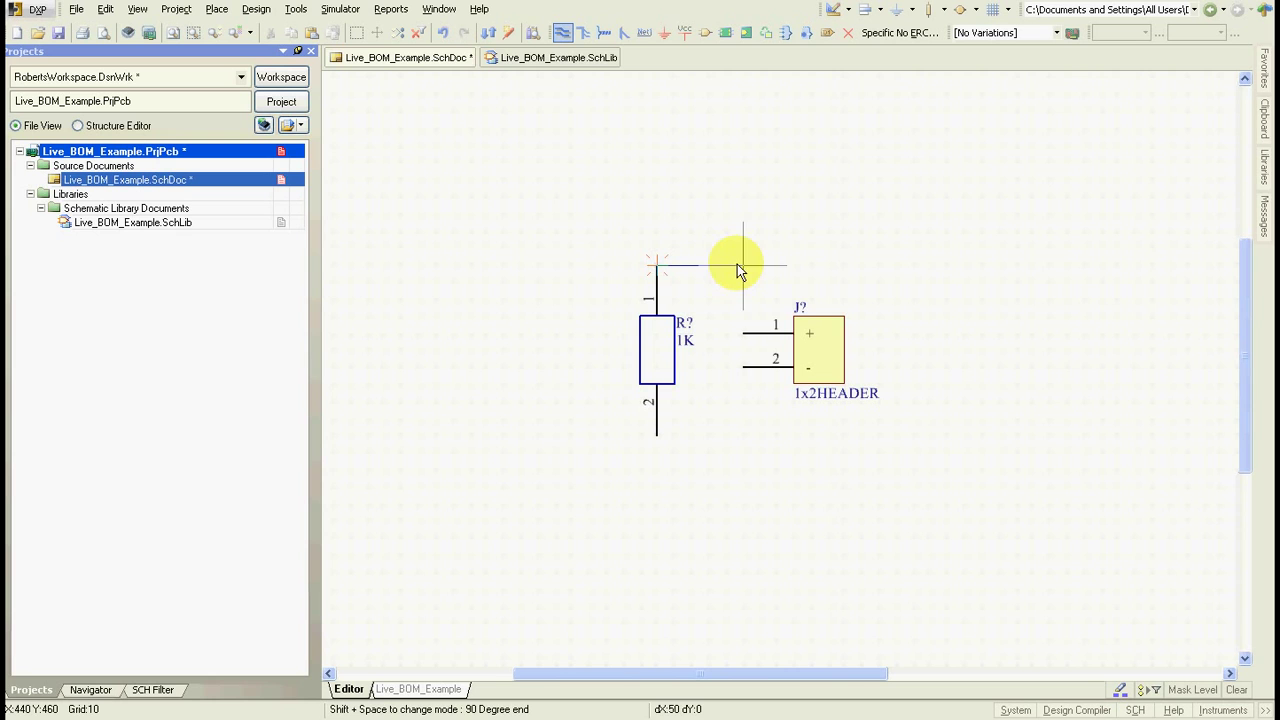
left_click(743, 333)
left_click(743, 367)
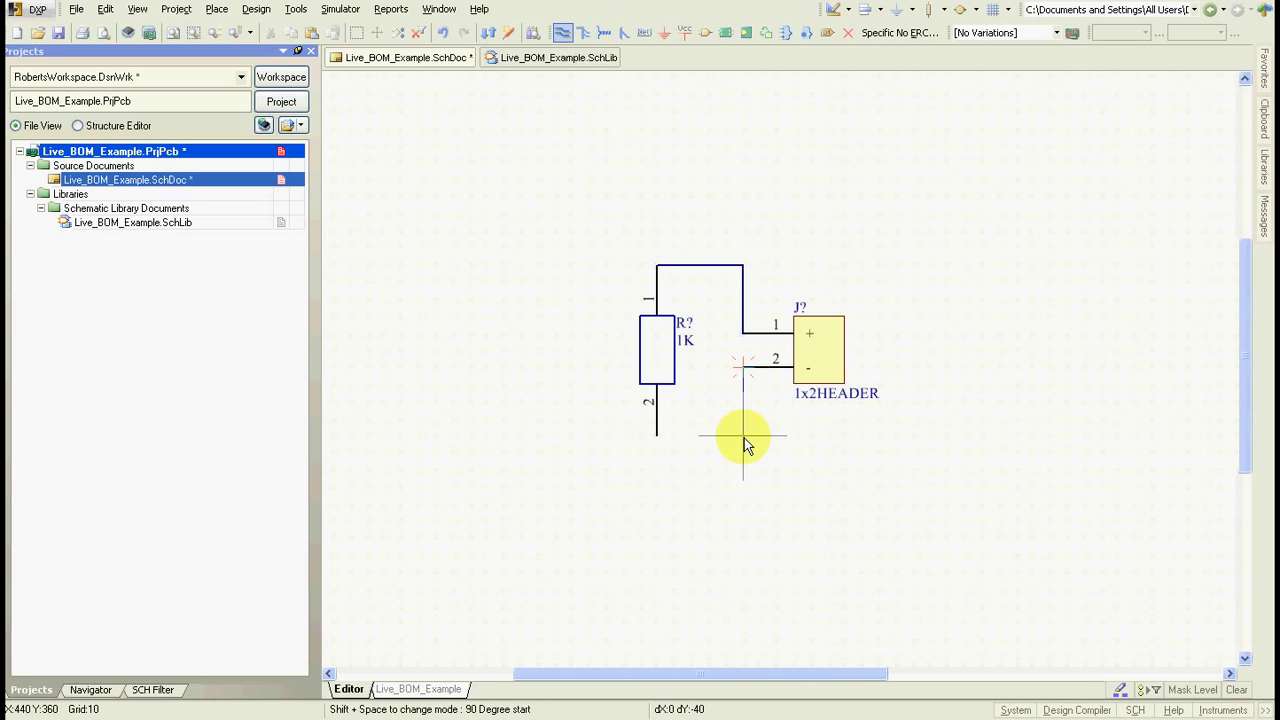
left_click(660, 437)
key("Escape")
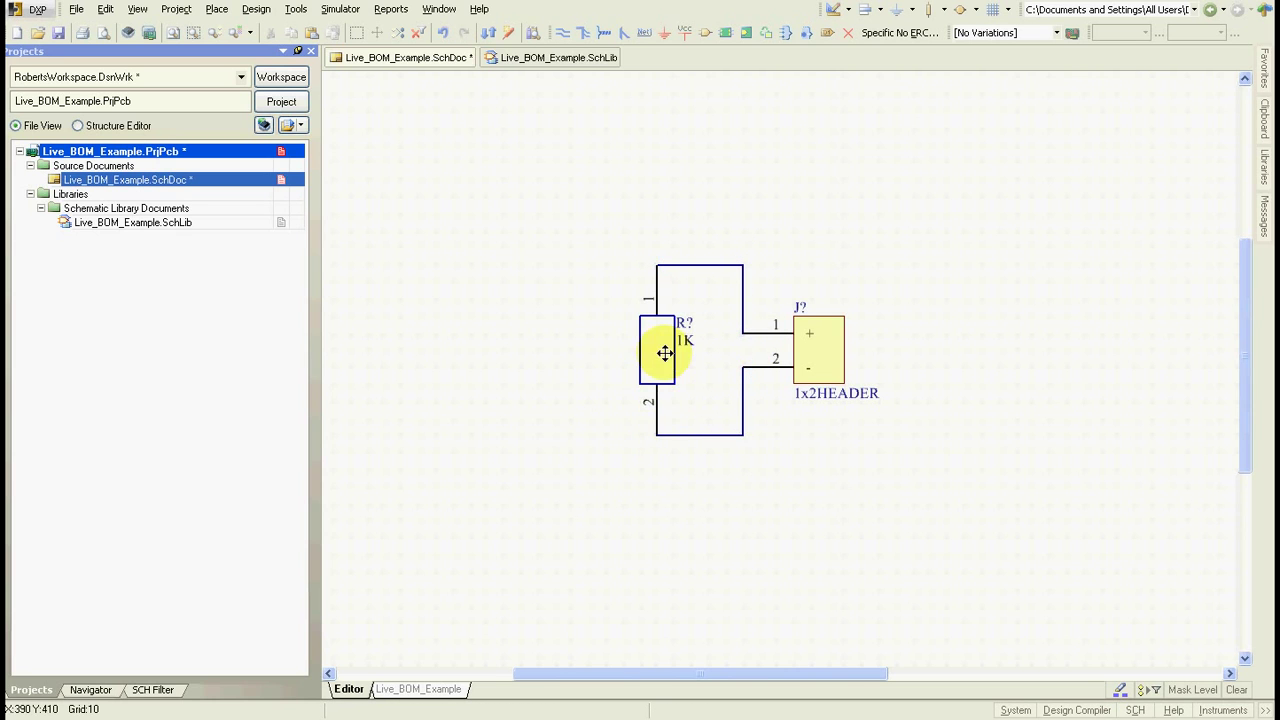
Assign designator R1 to the resistor and J1 to the header.
double_click(664, 353)
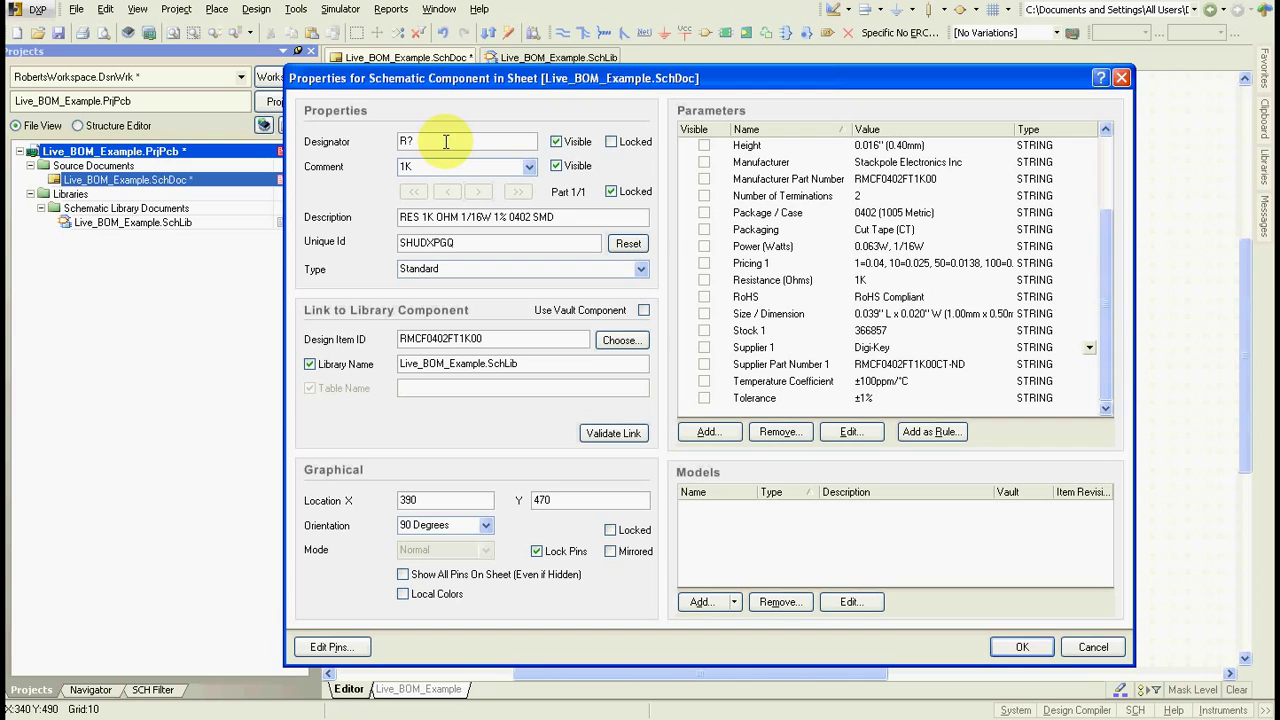
key("Return")
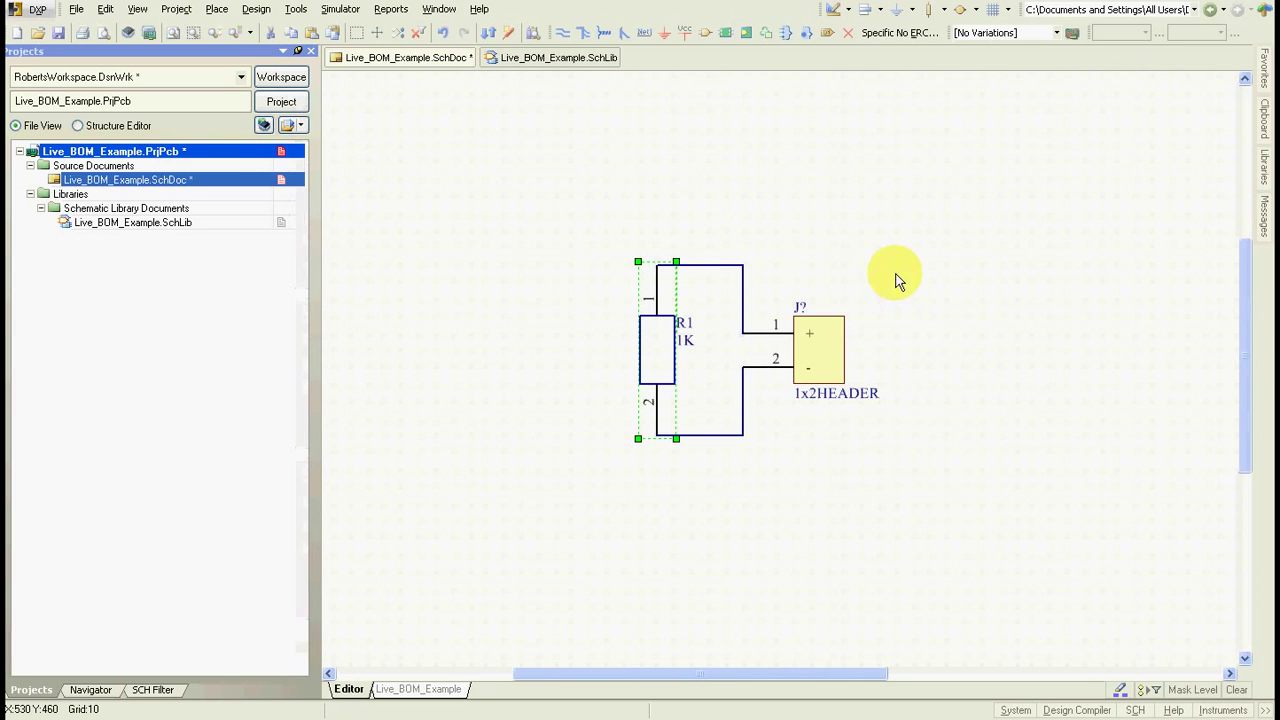
left_click(808, 313)
double_click(808, 313)
left_click(628, 253)
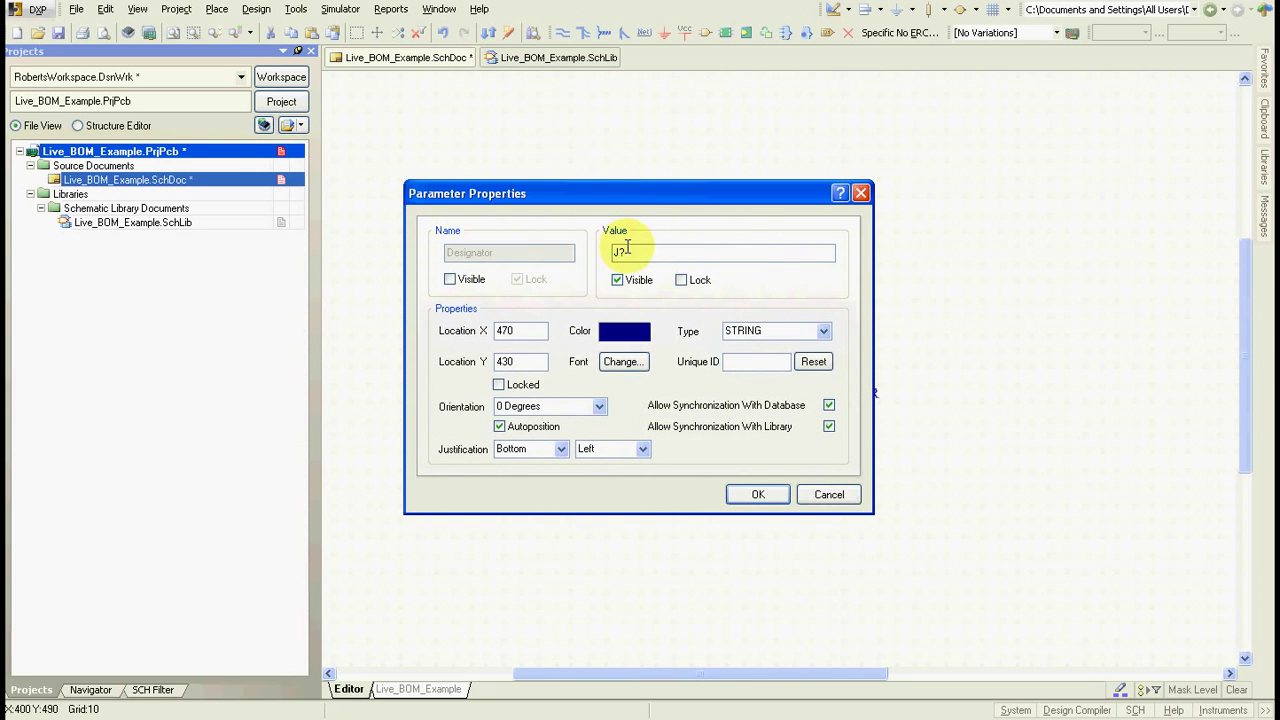
key("Return")
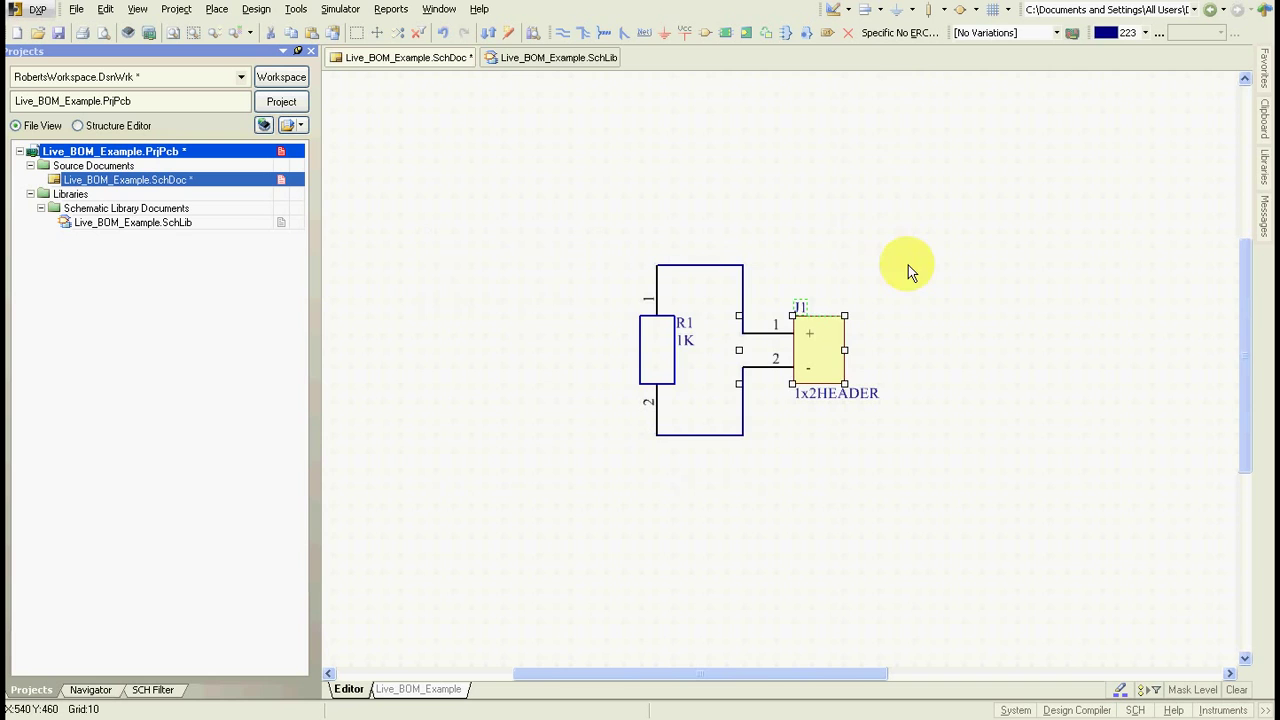
Review resistor R1's supplier links and close them without changes.
right_click(666, 337)
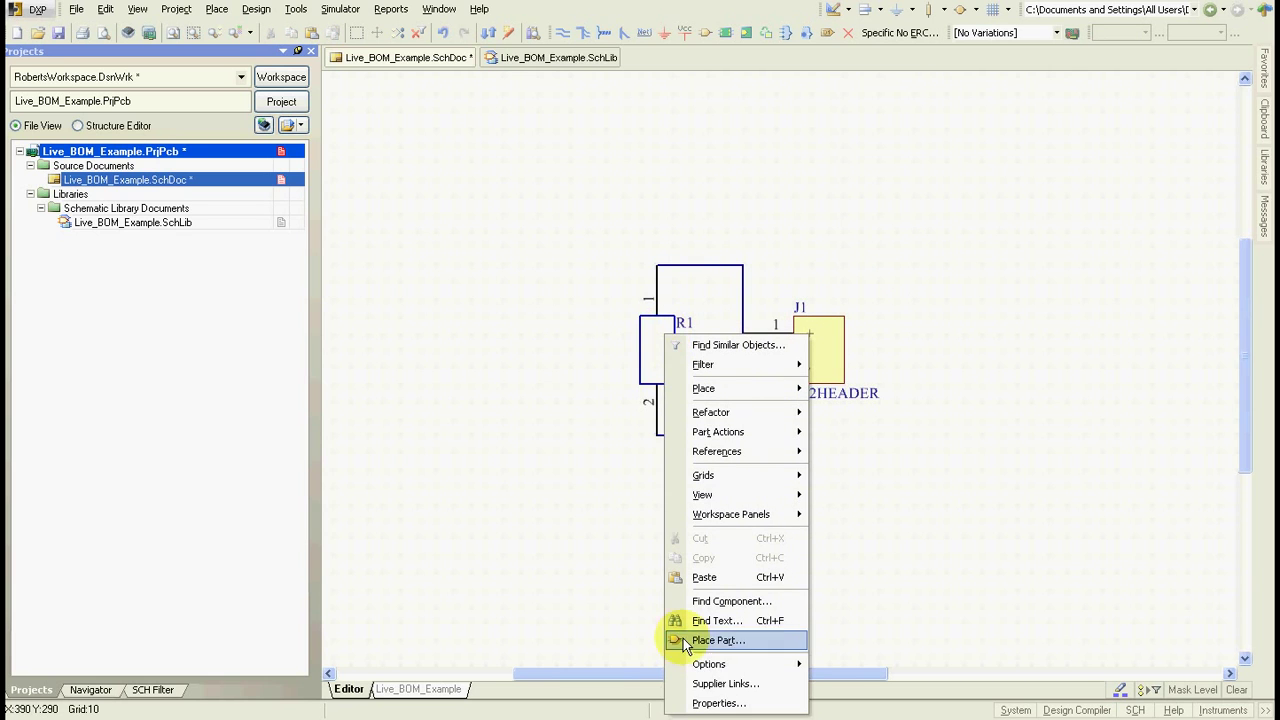
left_click(700, 683)
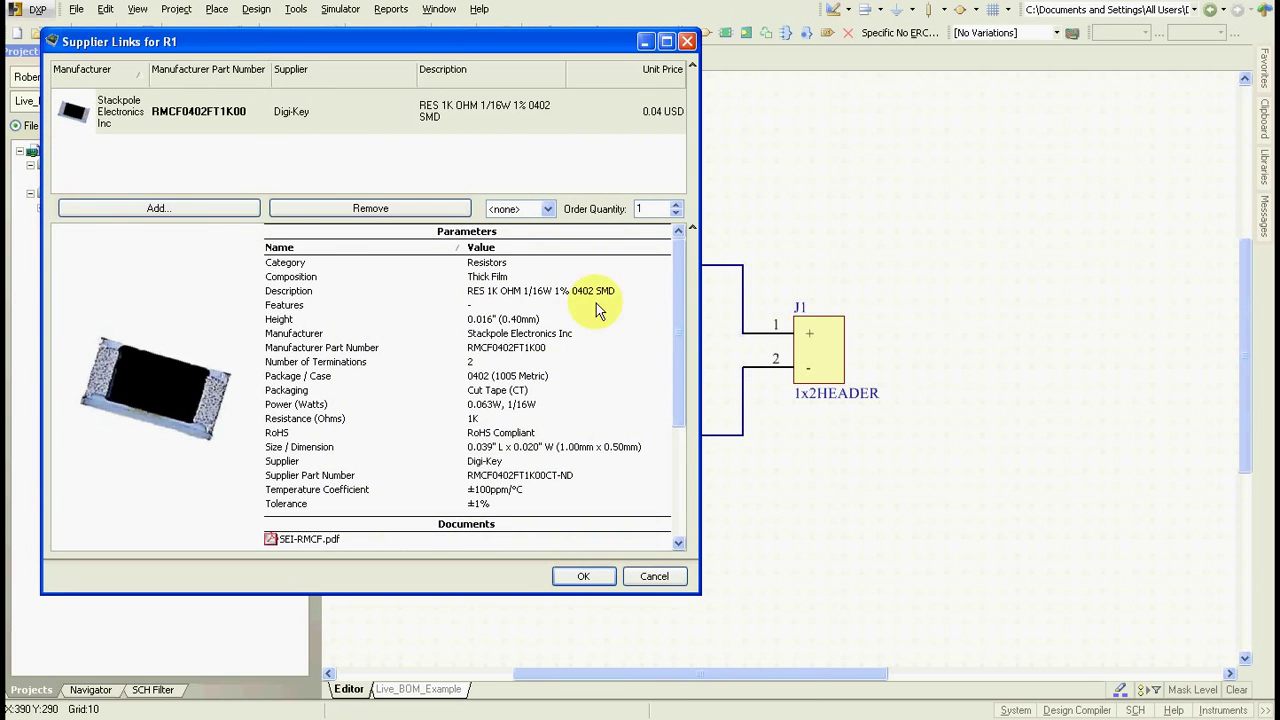
left_click_drag(684, 371, 682, 458)
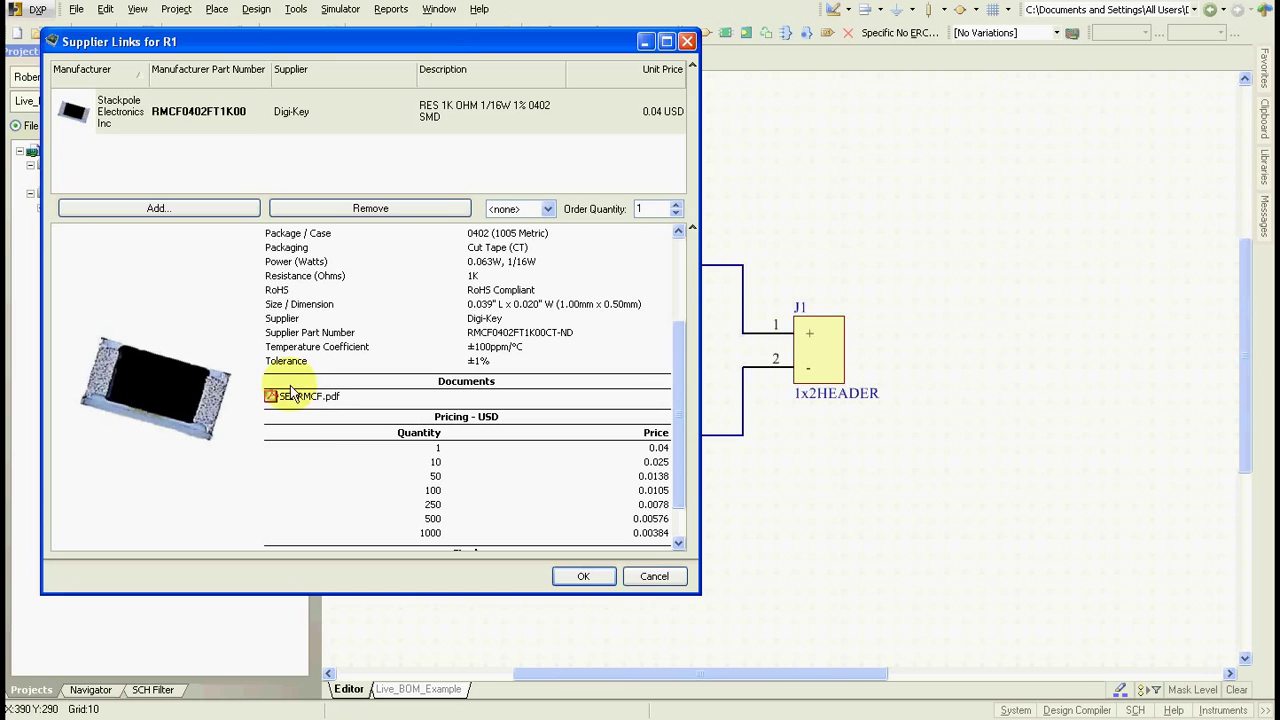
left_click(652, 576)
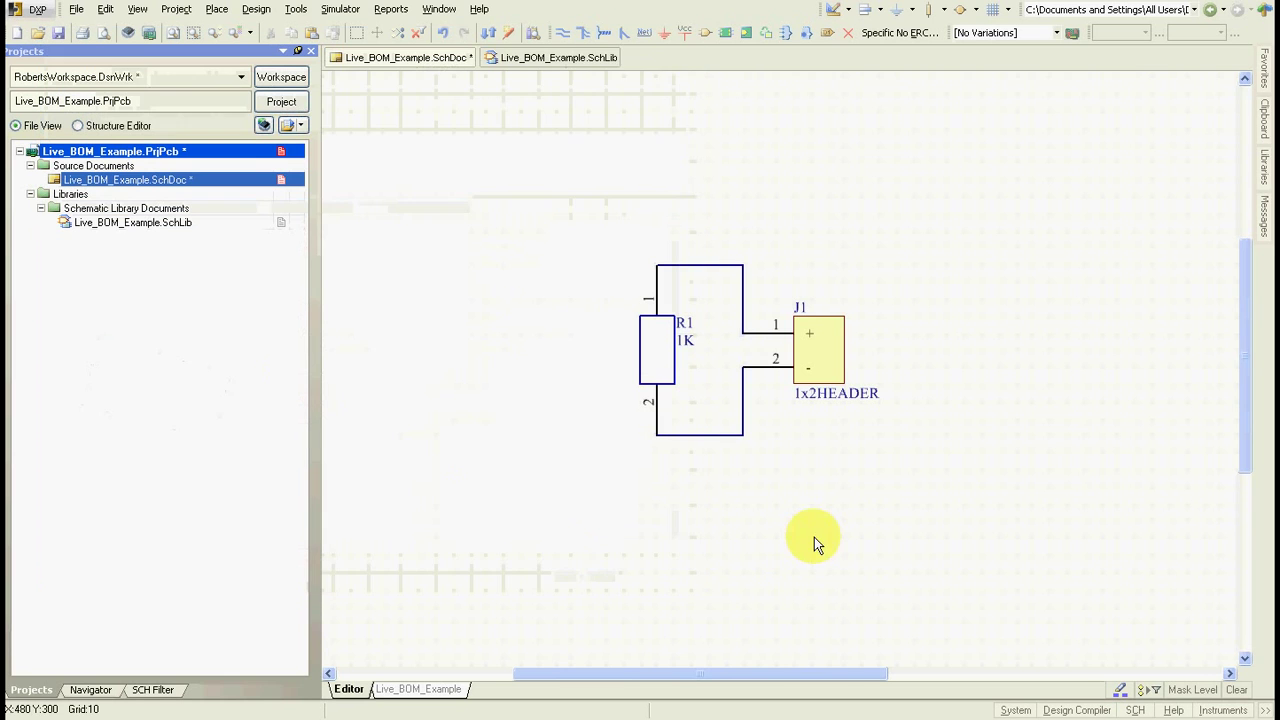
Open the Bill of Materials report and point out the Manufacturer, Part Number and Package columns.
left_click(390, 9)
left_click(398, 29)
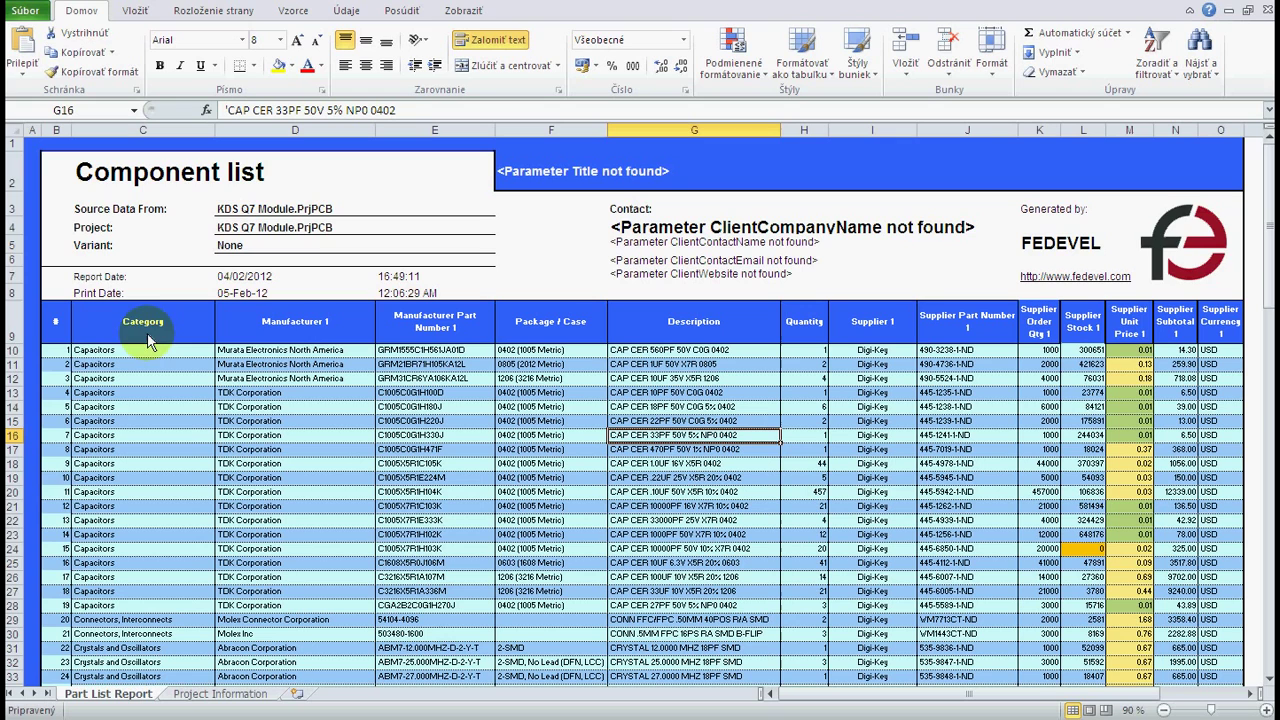
left_click(293, 328)
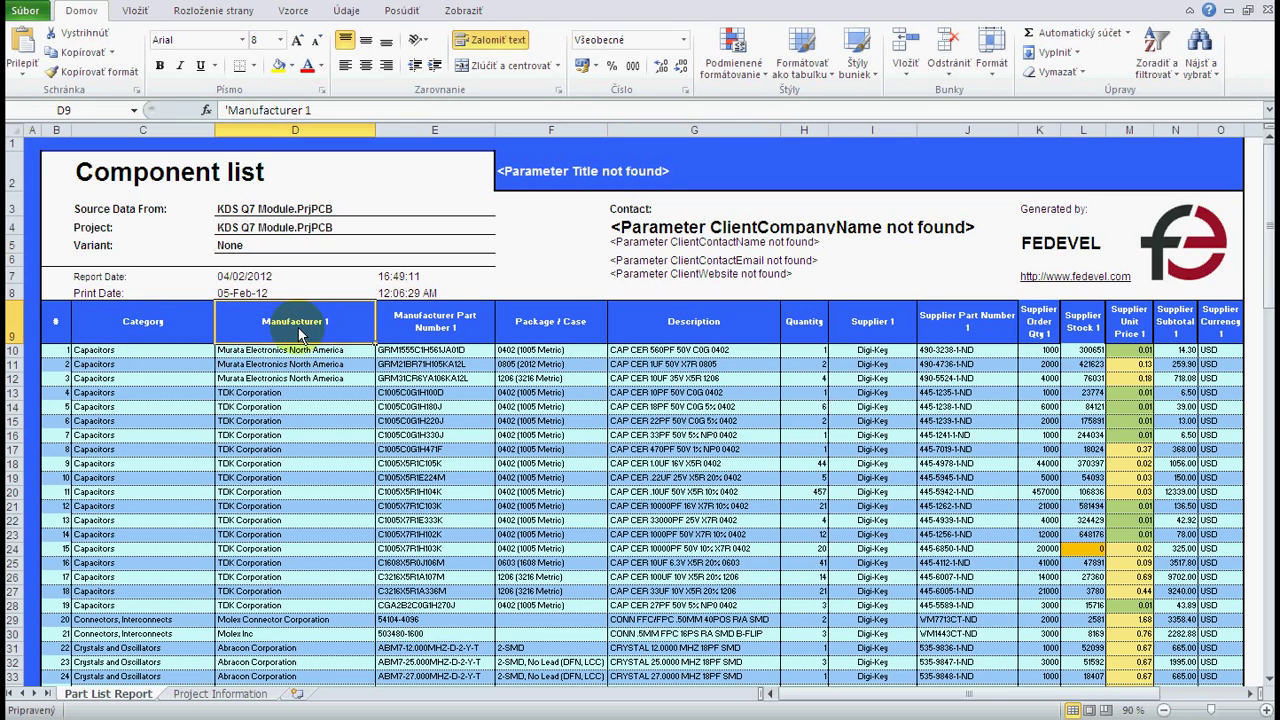
left_click(428, 325)
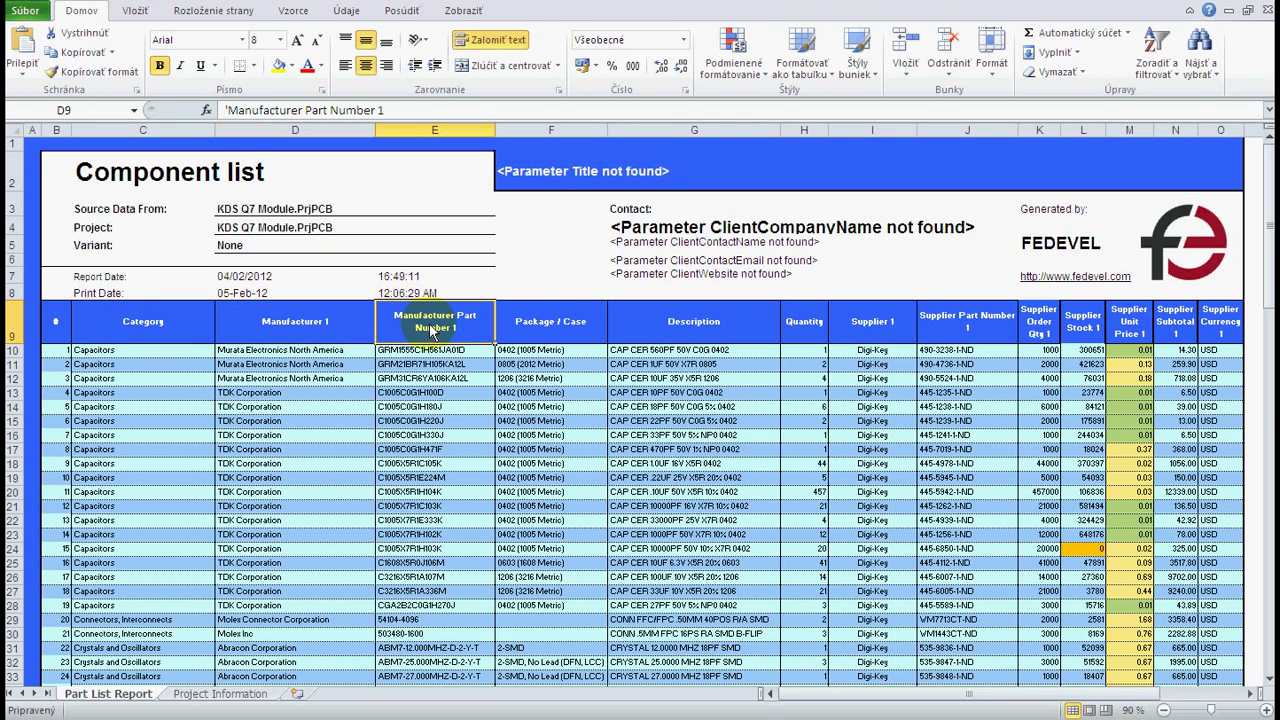
left_click(549, 338)
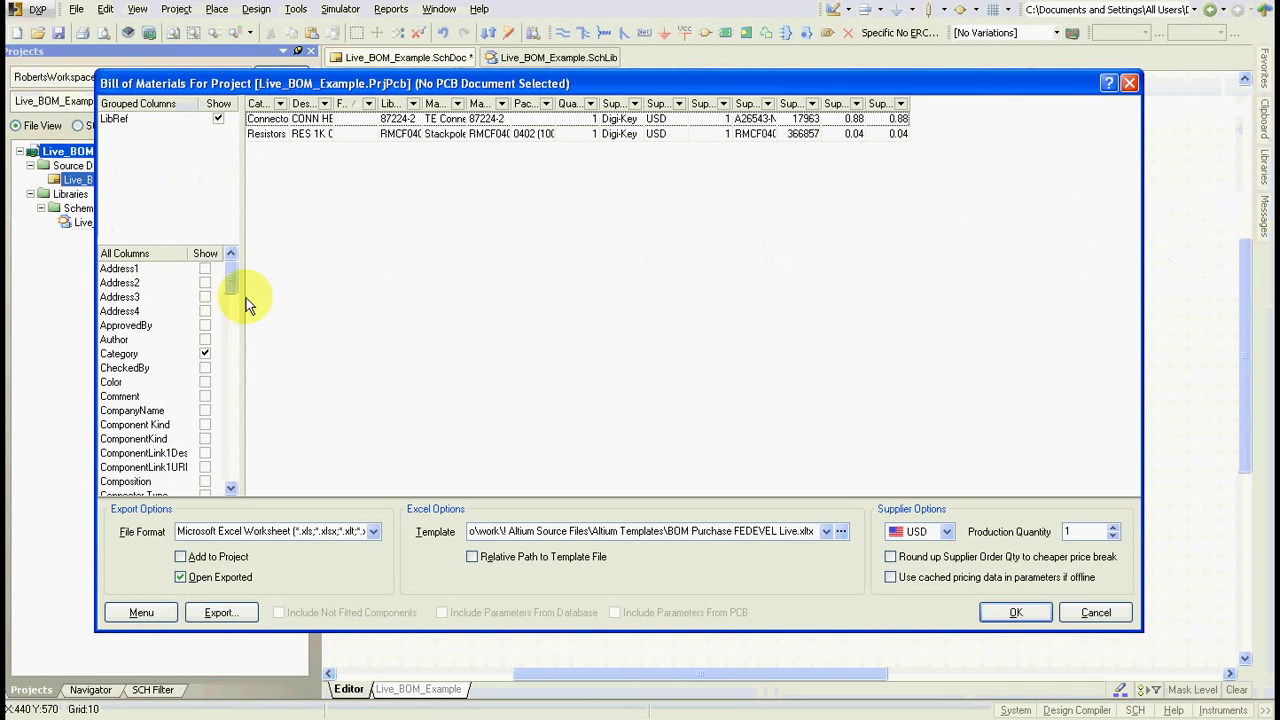
Review the BOM columns, LibRef grouping, Live Excel template and Production Quantity with Digi-Key pricing.
left_click_drag(234, 277, 232, 464)
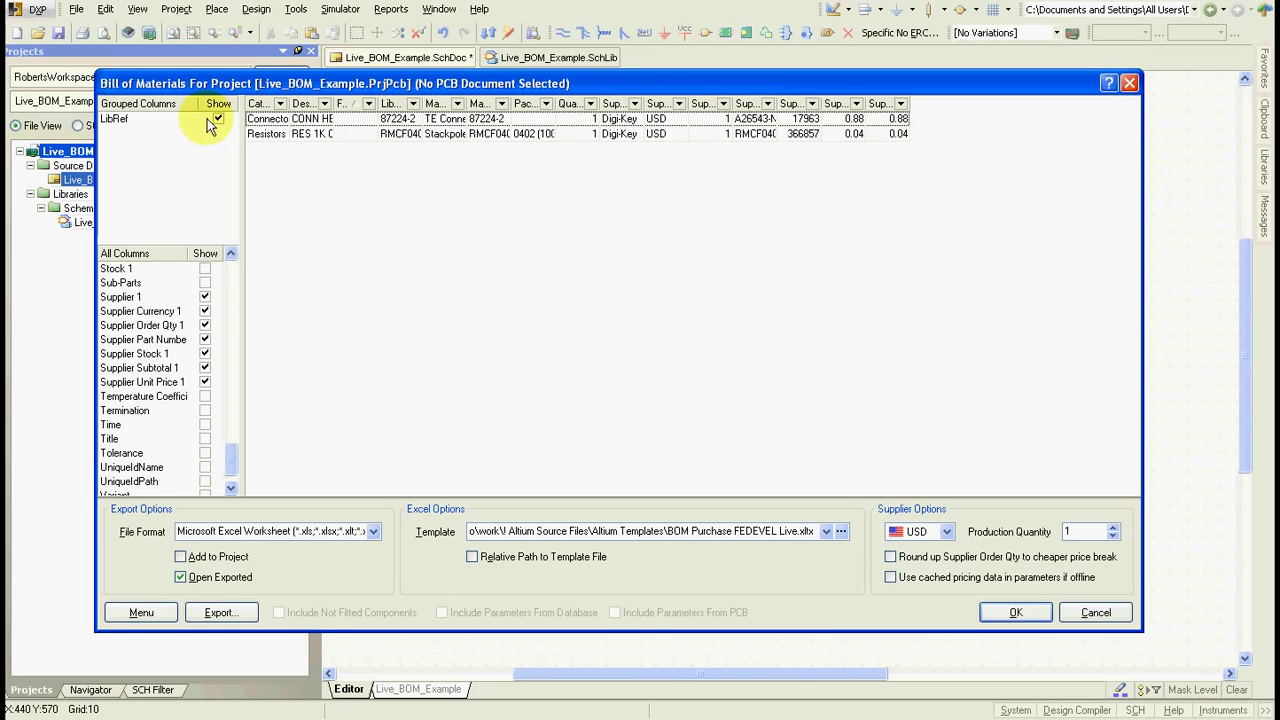
left_click(116, 123)
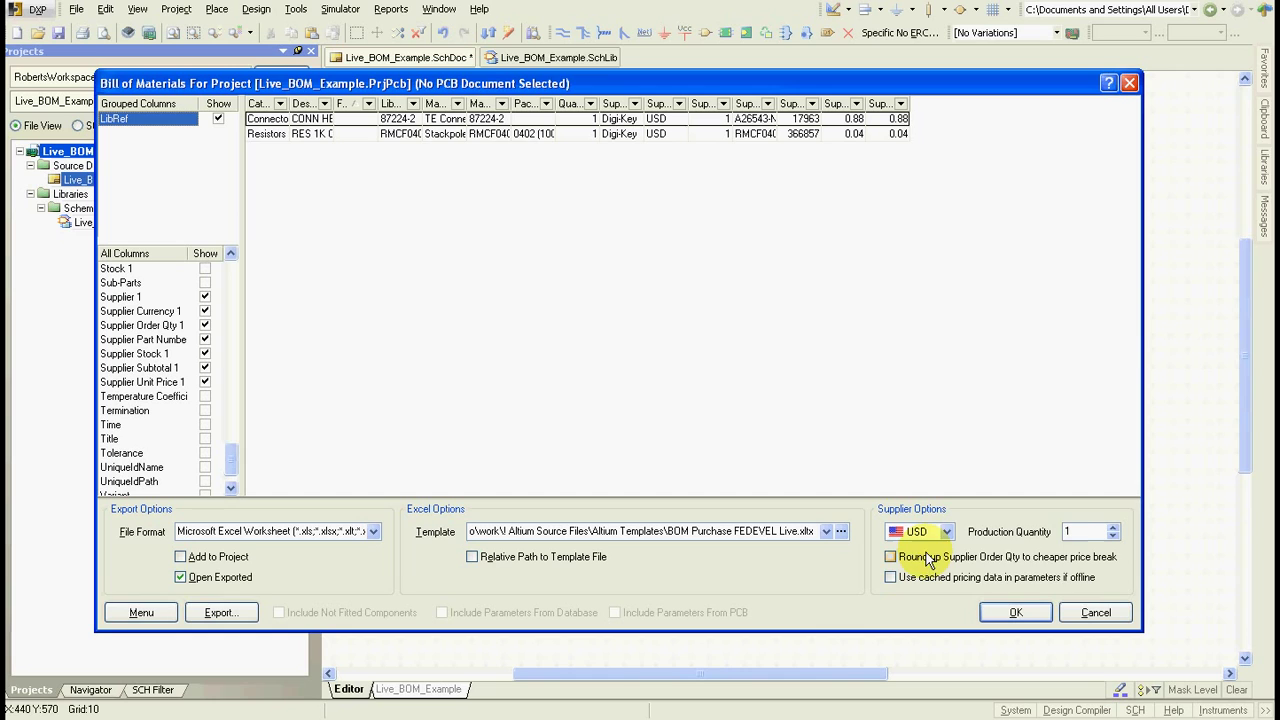
left_click(1063, 533)
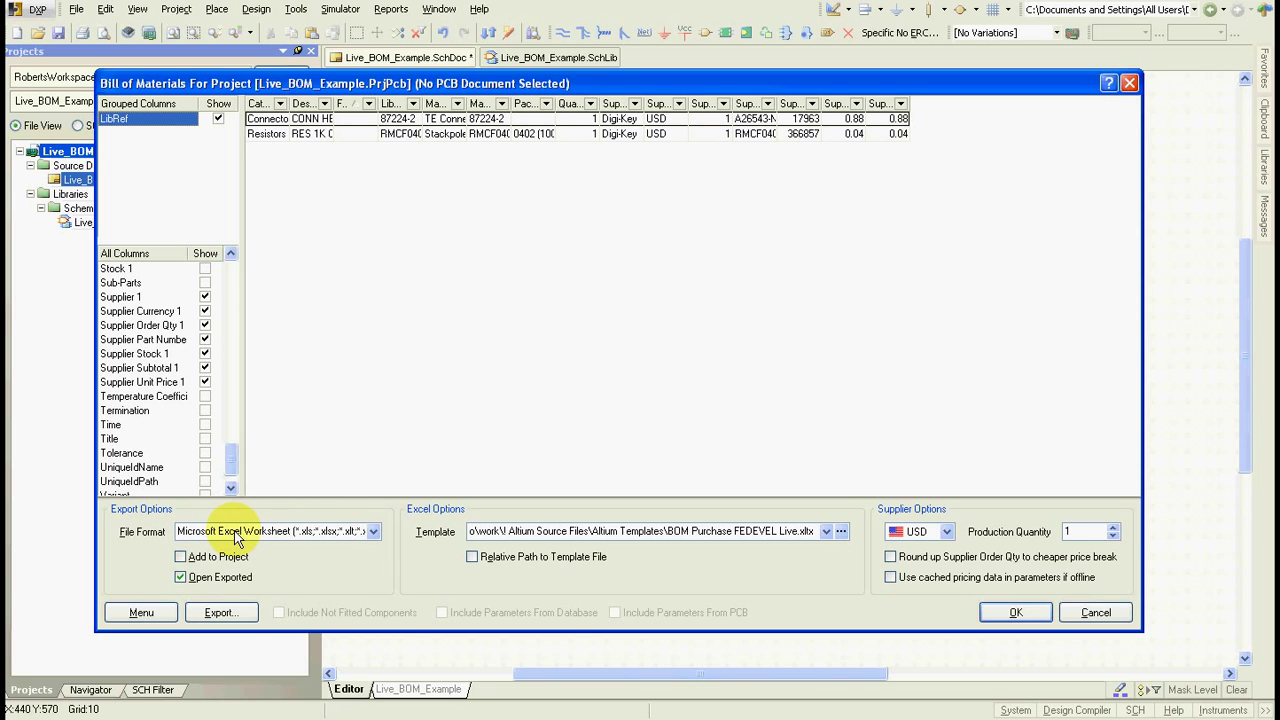
Export the BOM over the existing Live_BOM_Example file and open it in Excel.
left_click(220, 612)
left_click(830, 516)
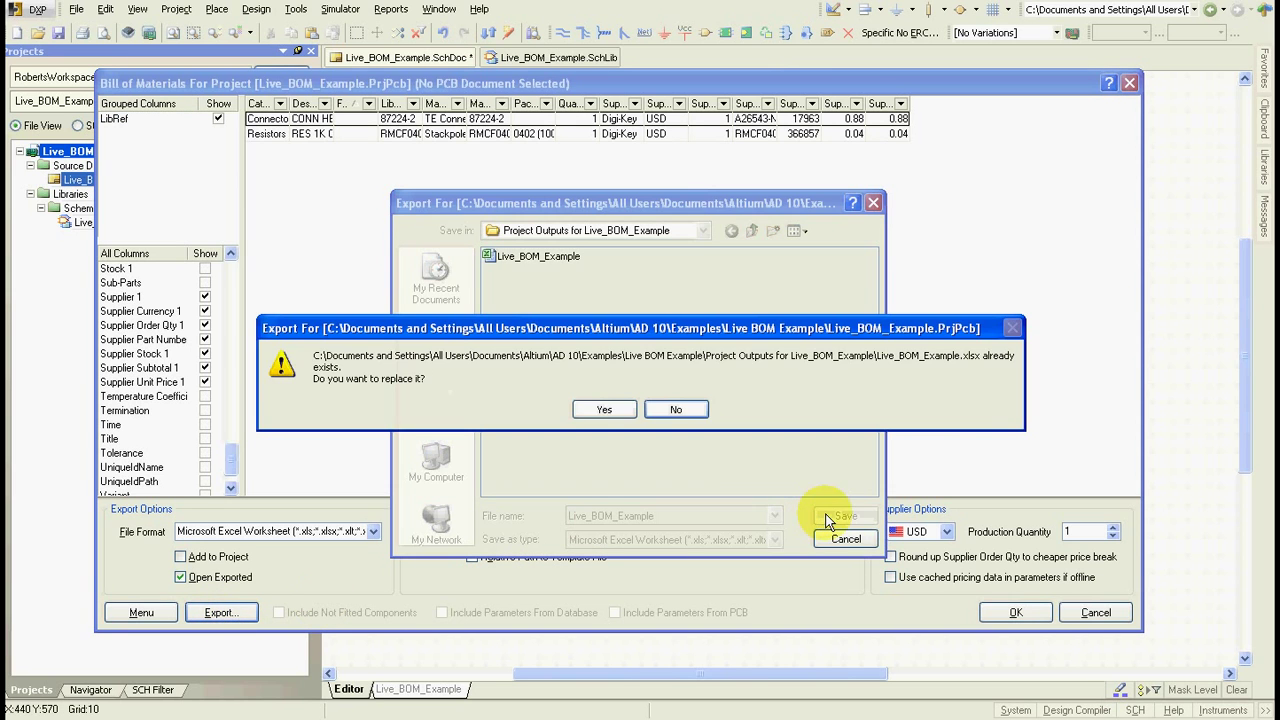
left_click(604, 411)
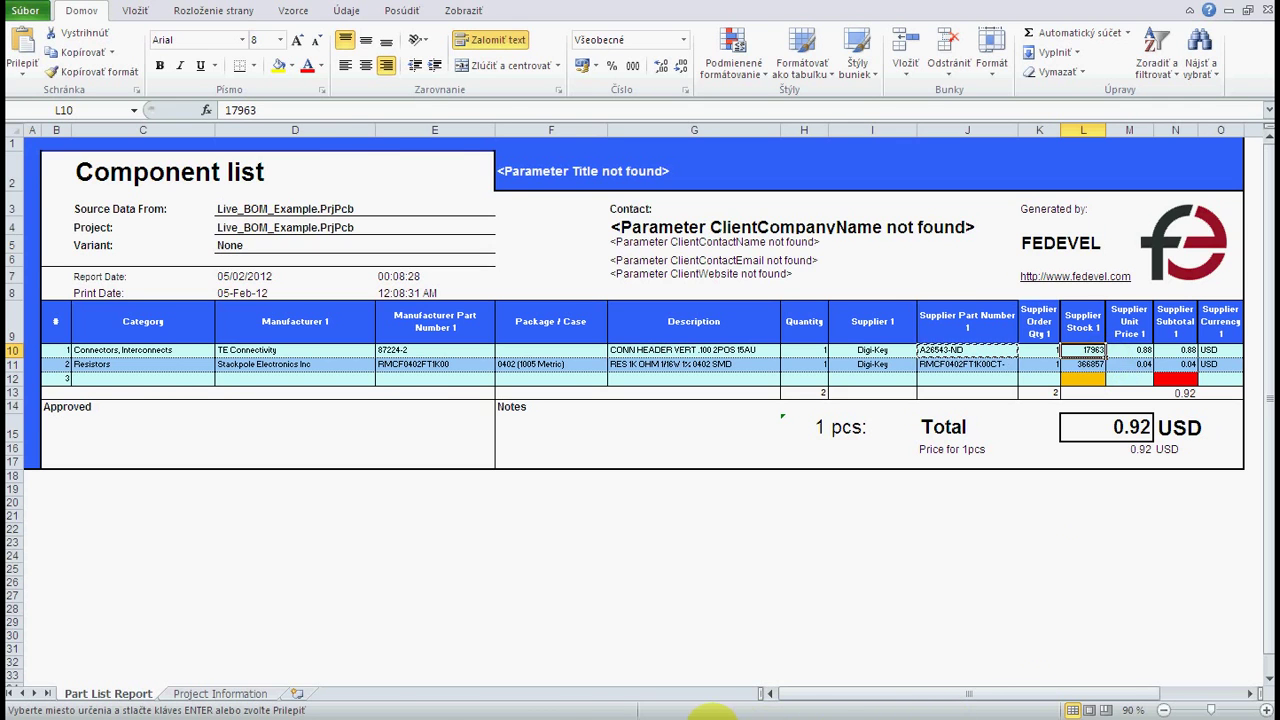
Open the connector's Digi-Key page for A26543-ND from its Supplier Part Number link.
left_click(713, 716)
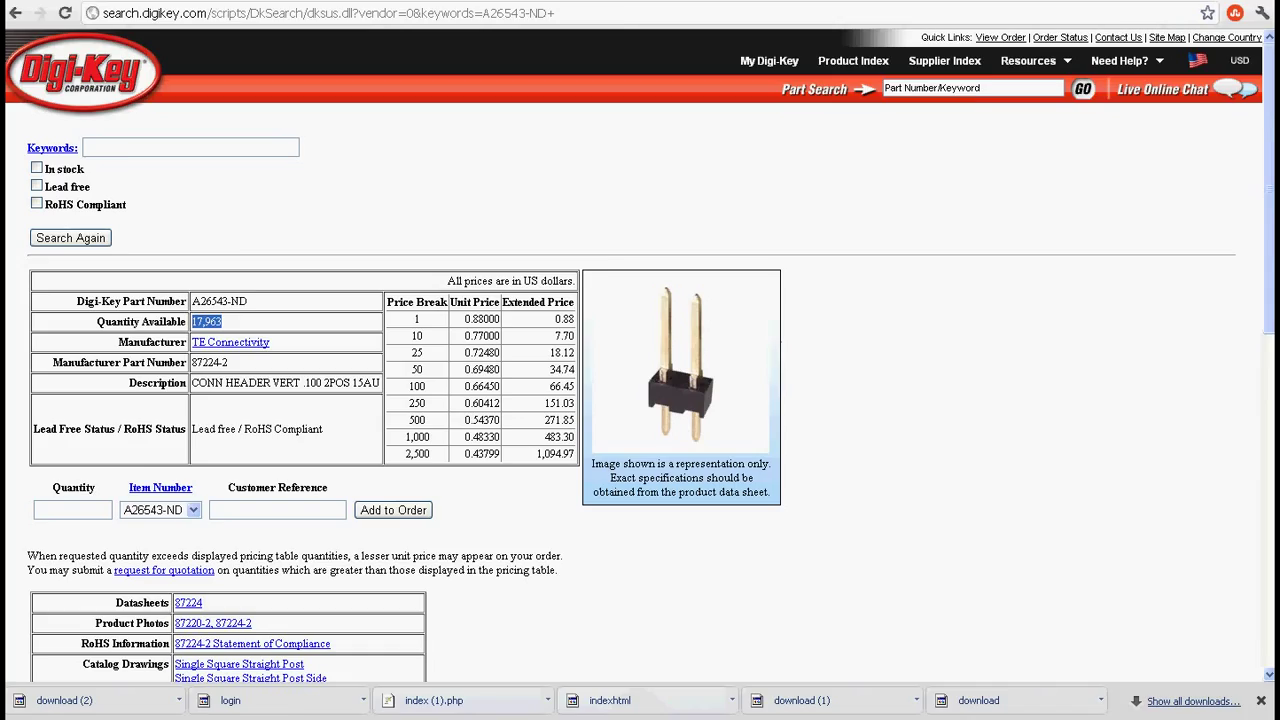
Switch from the Digi-Key page to the FEDEVEL welldone blog with Alt+Tab.
key("alt+Tab")
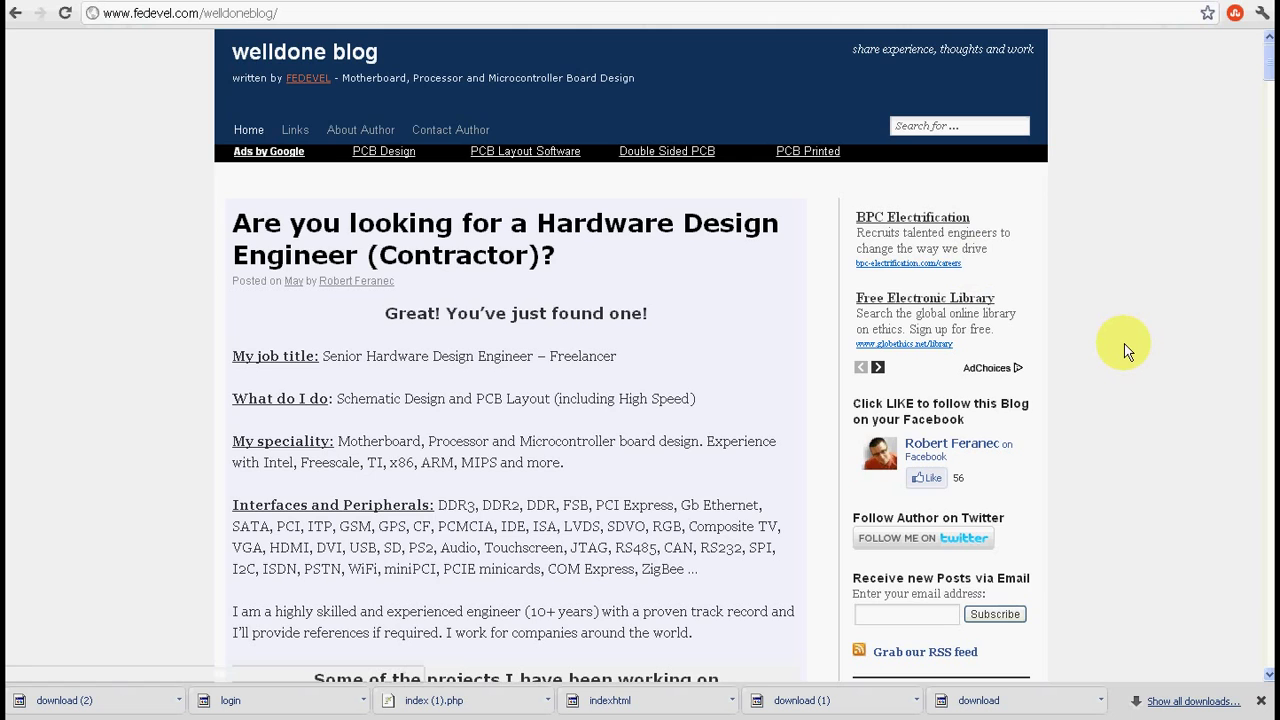
Scroll down the blog and choose the Altium Designer tag from the tag cloud.
scroll(1125, 348, "down", 3)
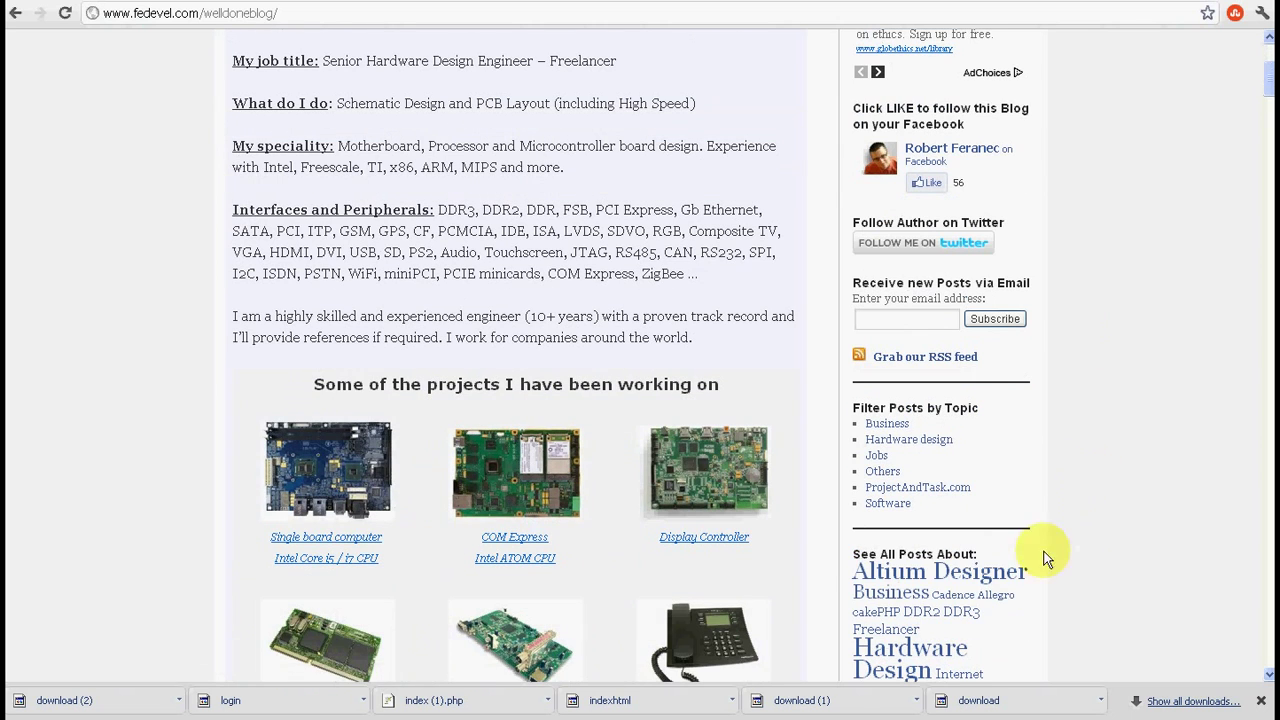
left_click(958, 579)
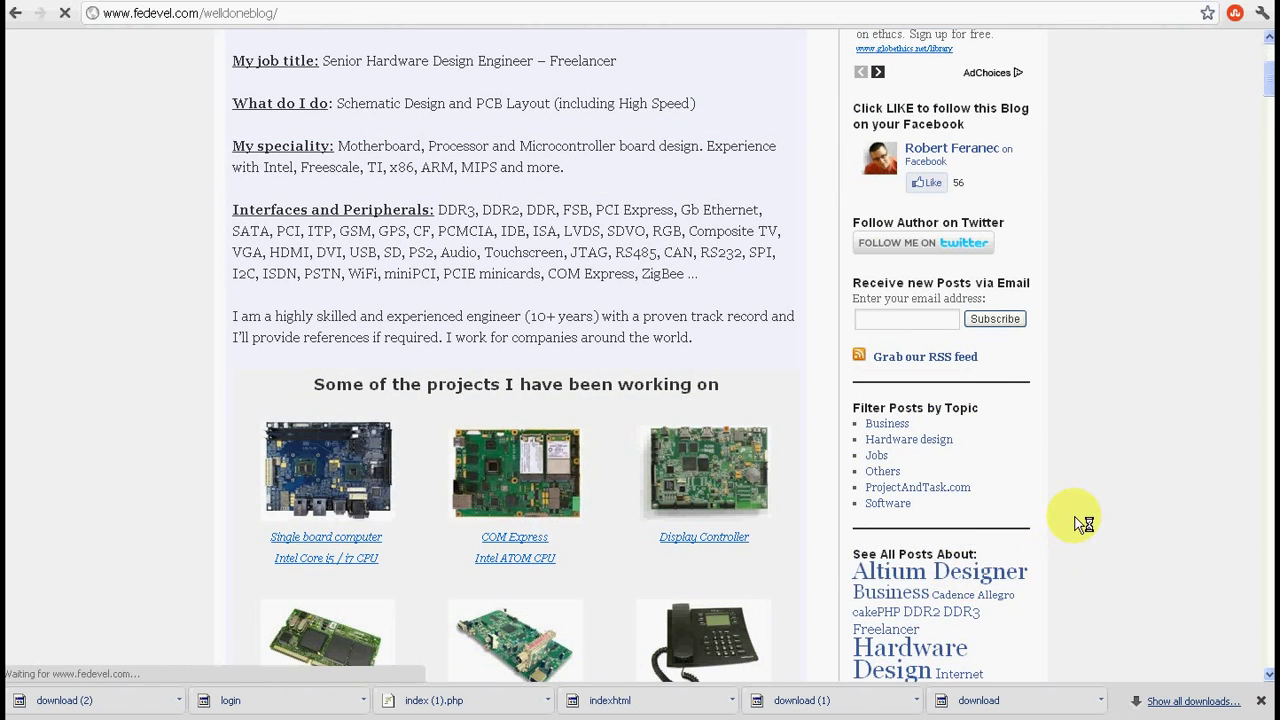